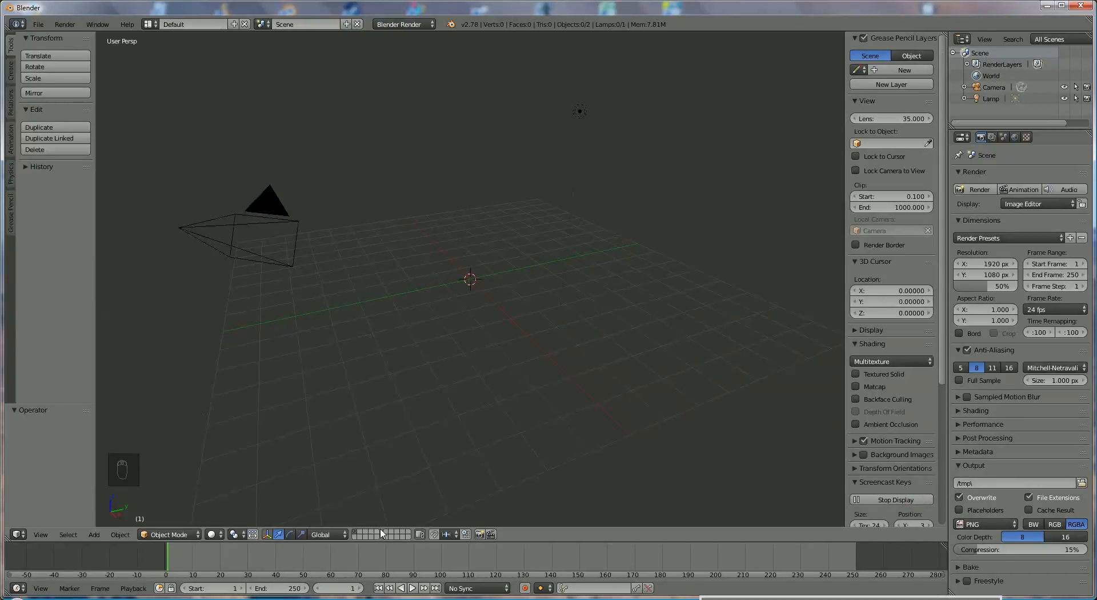
Switch to the right side view and add a cube mesh at the scene origin.
{"action": "key", "text": "KP_3"}
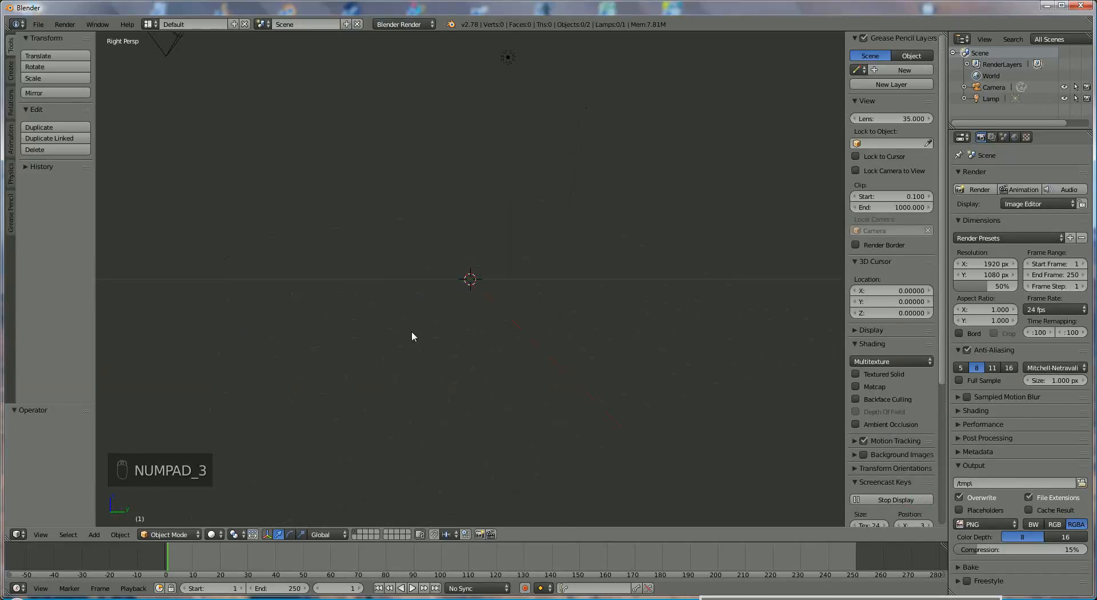
{"action": "left_click", "coordinate": [95, 535]}
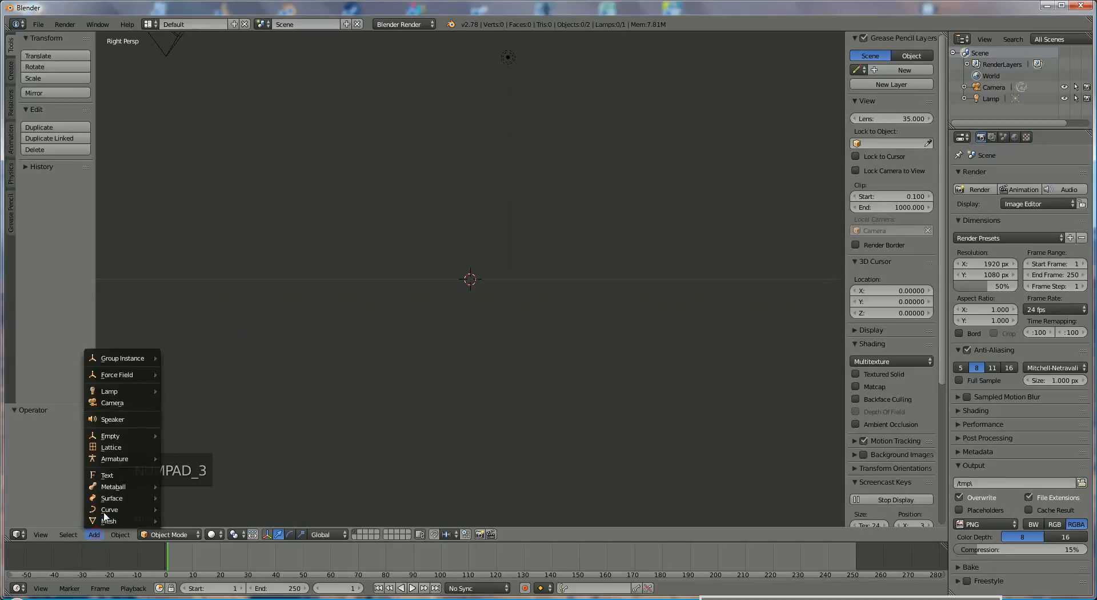
{"action": "mouse_move", "coordinate": [107, 522]}
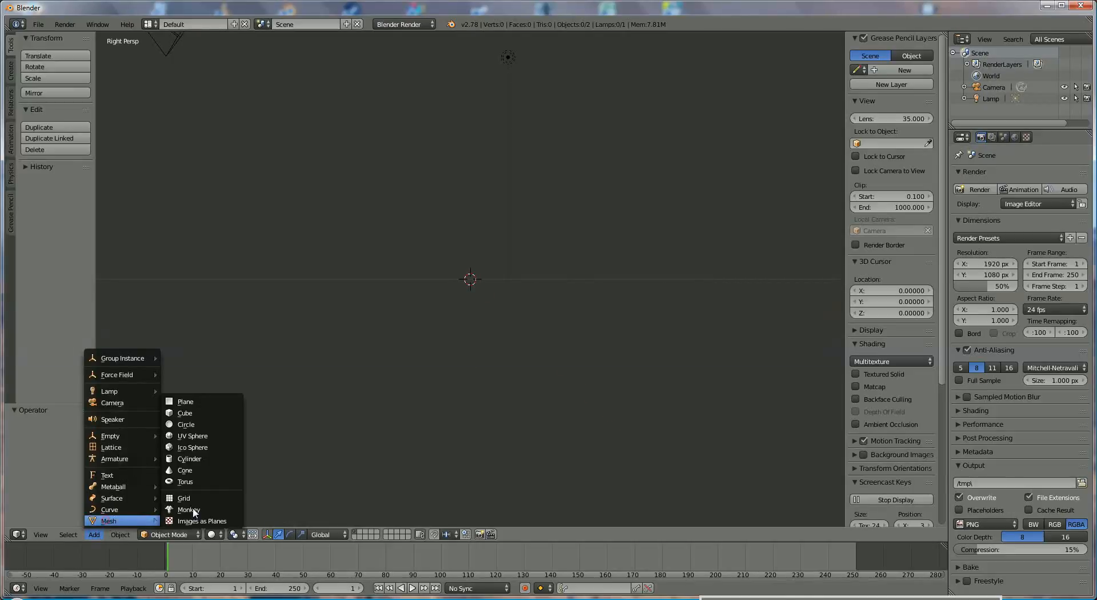
{"action": "left_click", "coordinate": [217, 413]}
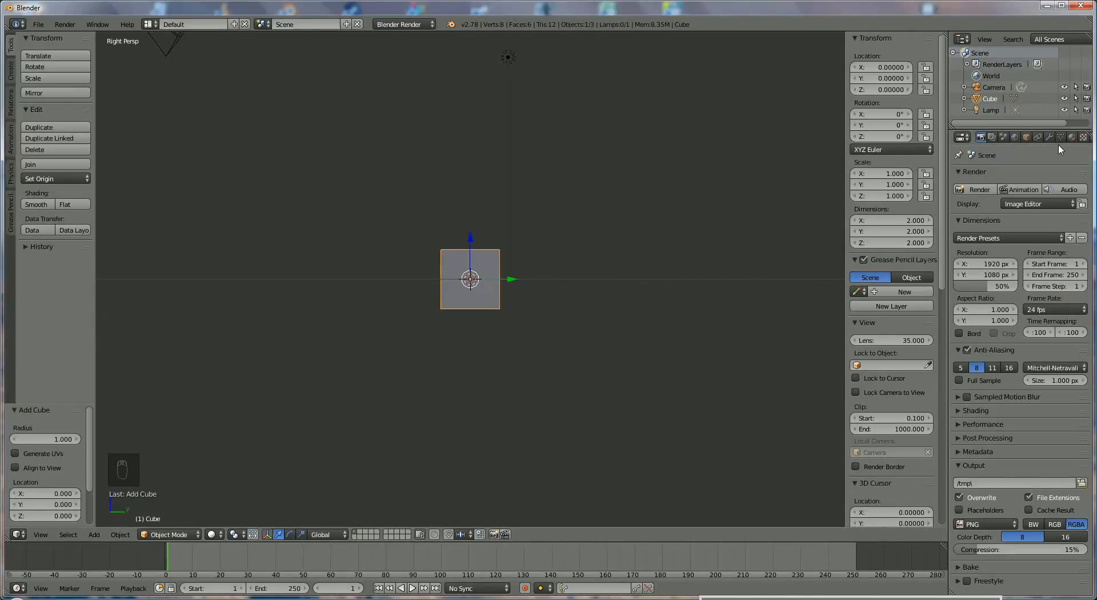
Give the cube a new pink material with diffuse intensity 1.000 and emit 0.18.
{"action": "left_click", "coordinate": [1072, 139]}
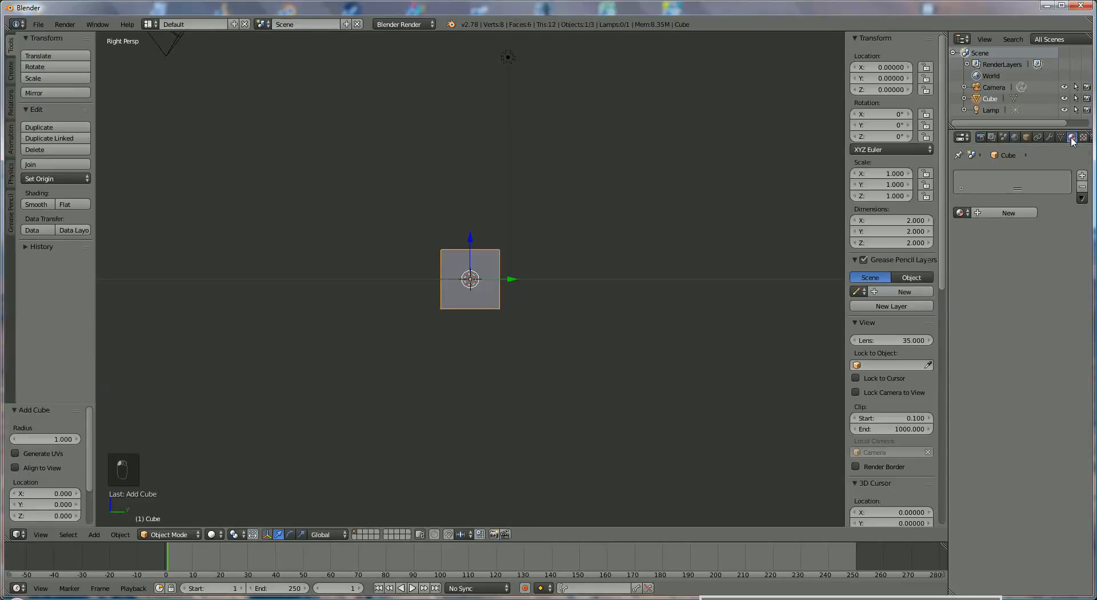
{"action": "left_click", "coordinate": [1005, 213]}
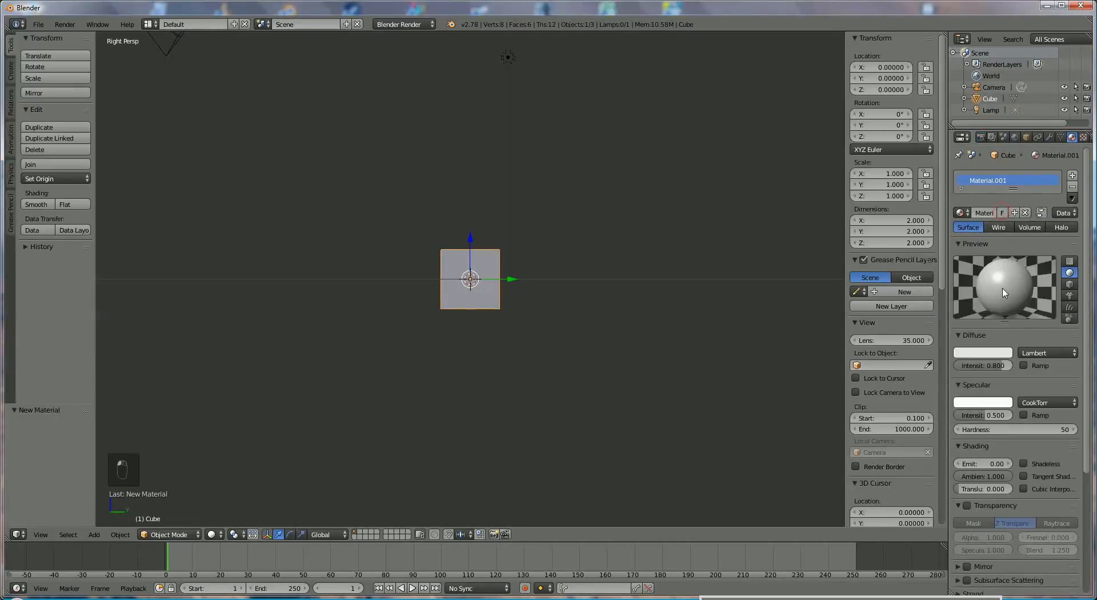
{"action": "left_click", "coordinate": [999, 353]}
{"action": "left_click", "coordinate": [980, 264]}
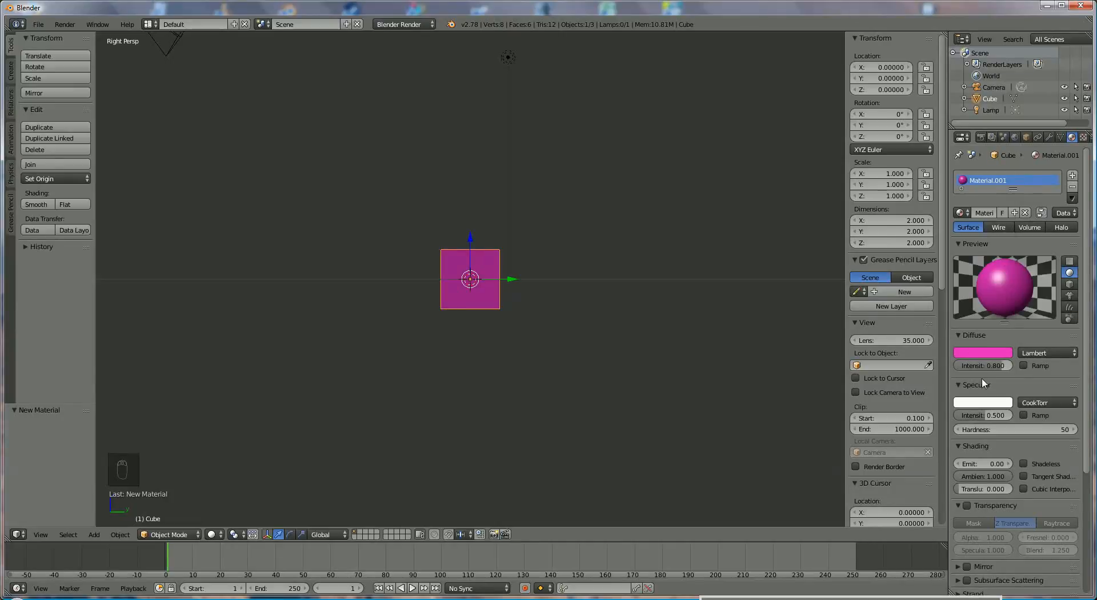
{"action": "left_click_drag", "start_coordinate": [1007, 365], "coordinate": [1026, 369]}
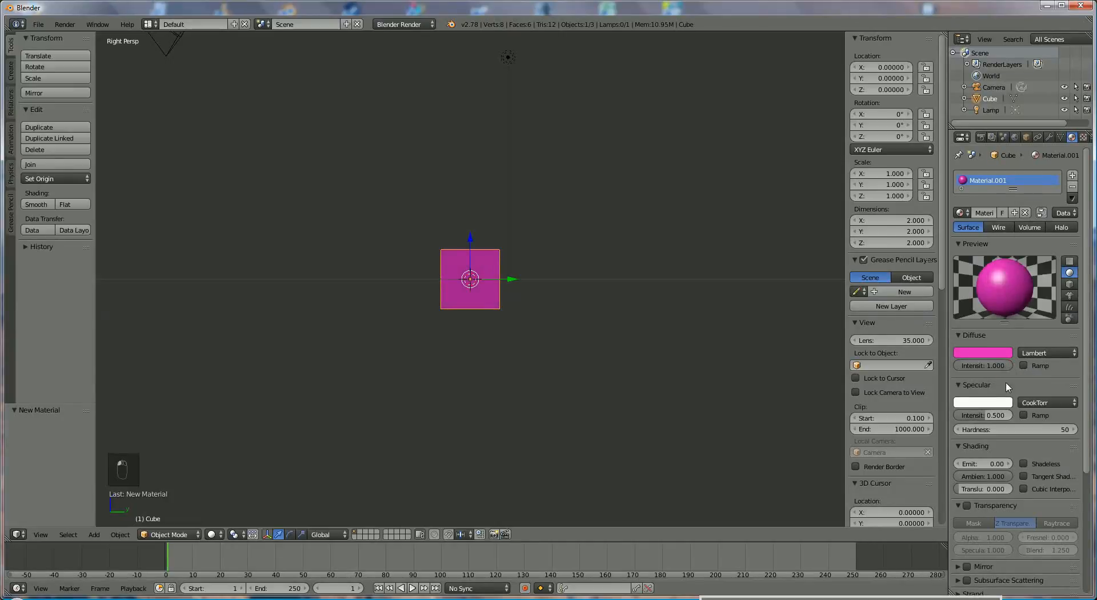
{"action": "left_click_drag", "start_coordinate": [974, 465], "coordinate": [987, 464]}
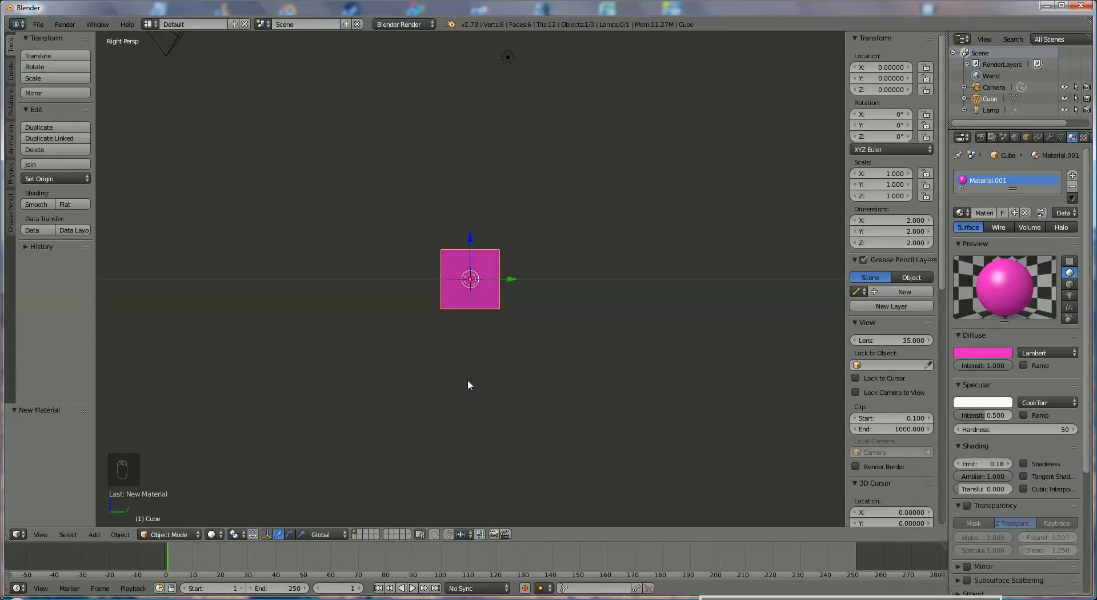
Add a smooth-shaded UV sphere and move it about -3.57 along Y, beside the cube.
{"action": "left_click", "coordinate": [95, 536]}
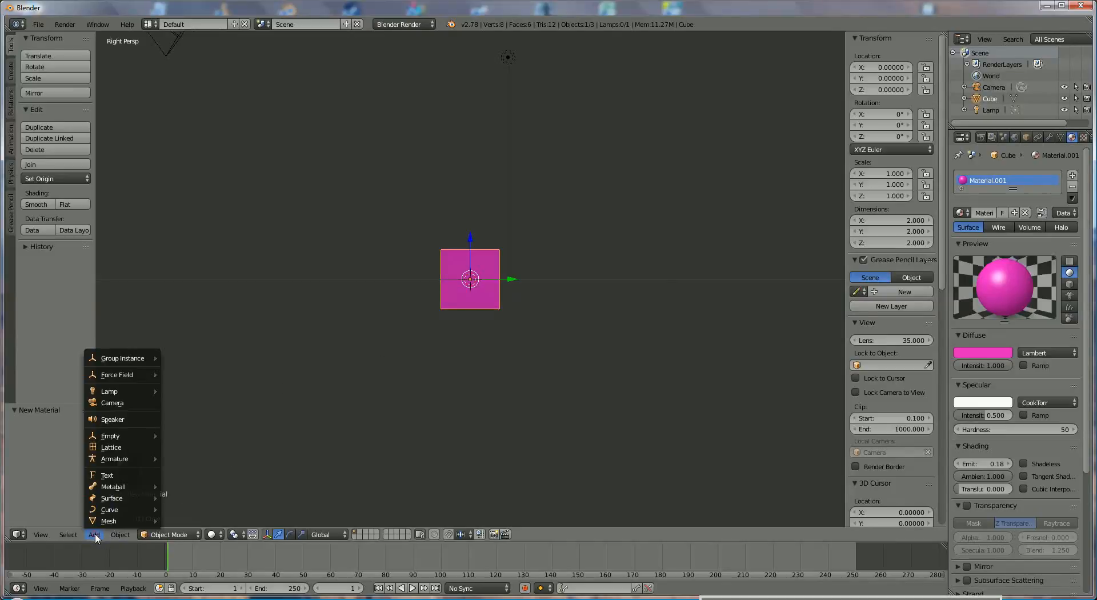
{"action": "mouse_move", "coordinate": [109, 520]}
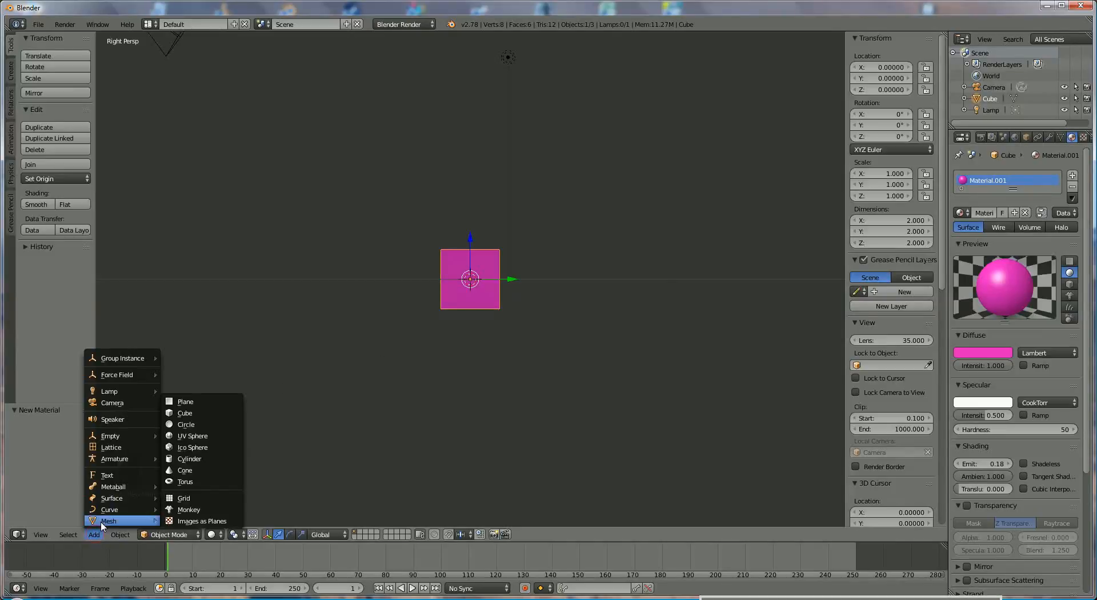
{"action": "left_click", "coordinate": [193, 436]}
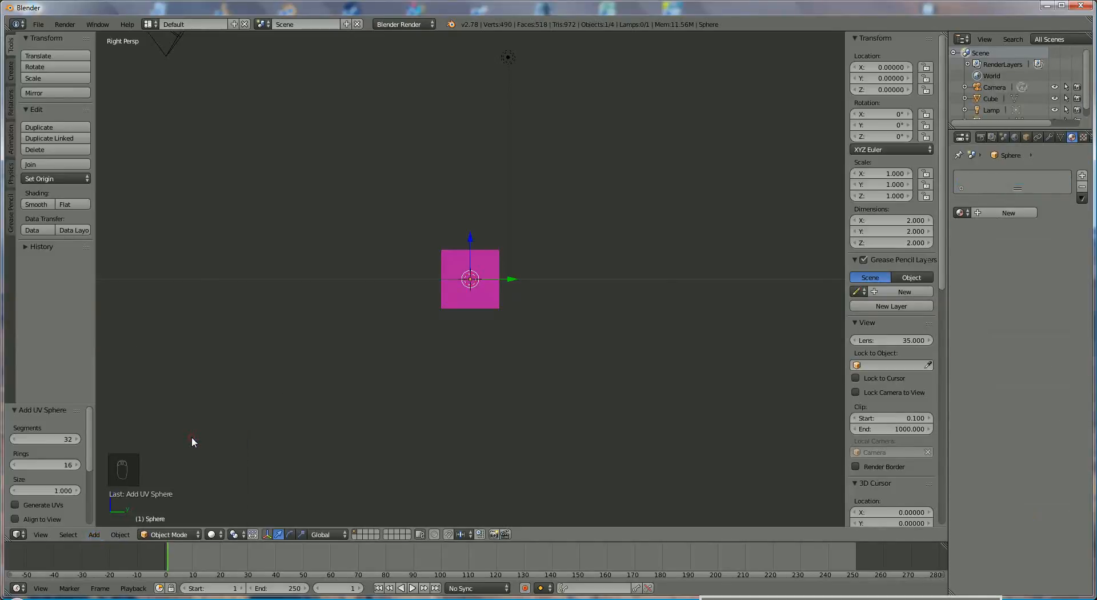
{"action": "left_click", "coordinate": [37, 206]}
{"action": "left_click_drag", "start_coordinate": [511, 278], "coordinate": [416, 279]}
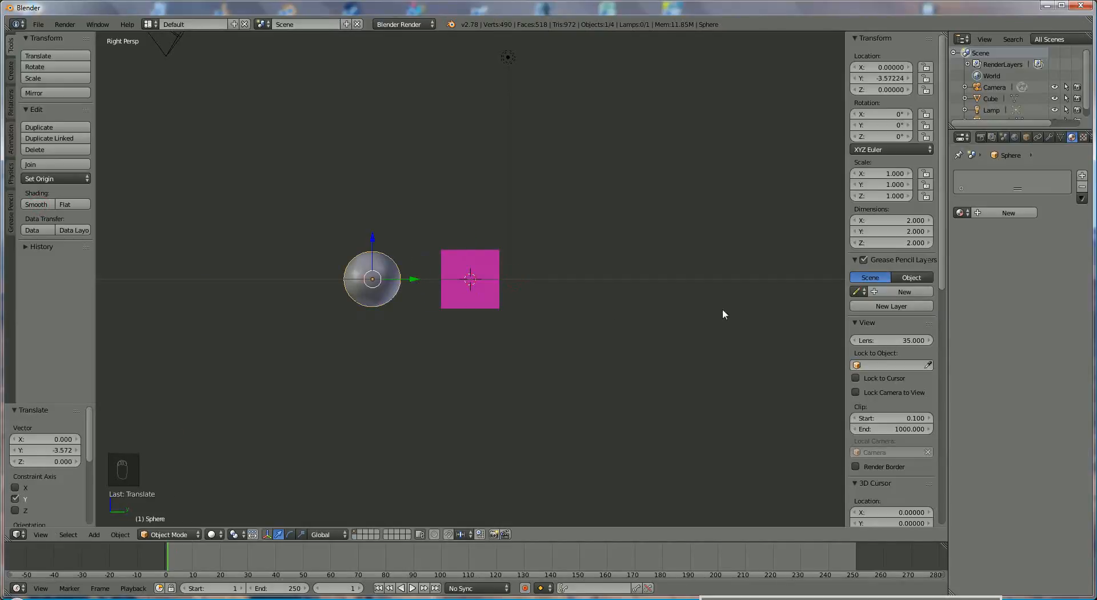
Give the sphere a new red material with diffuse intensity 1.000 and emit 0.23.
{"action": "left_click", "coordinate": [1013, 213]}
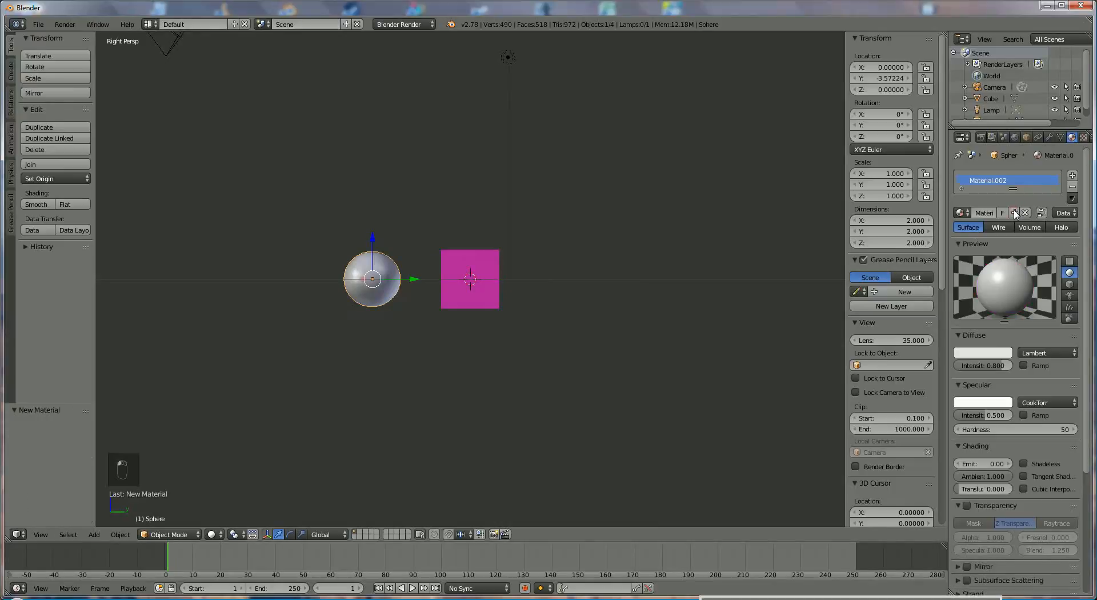
{"action": "left_click", "coordinate": [1004, 356]}
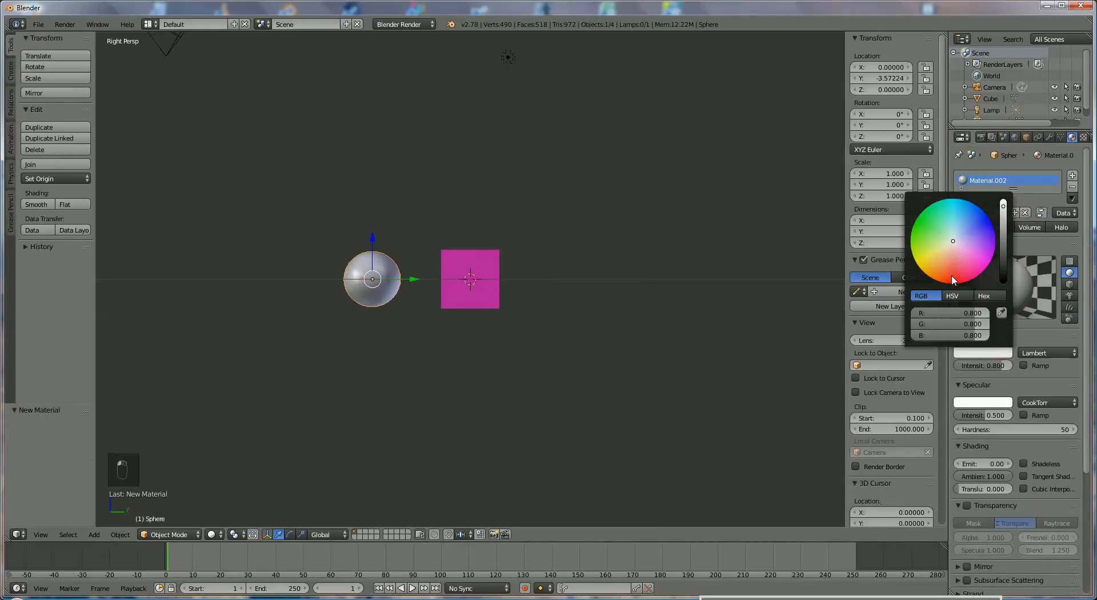
{"action": "left_click_drag", "start_coordinate": [952, 276], "coordinate": [954, 289]}
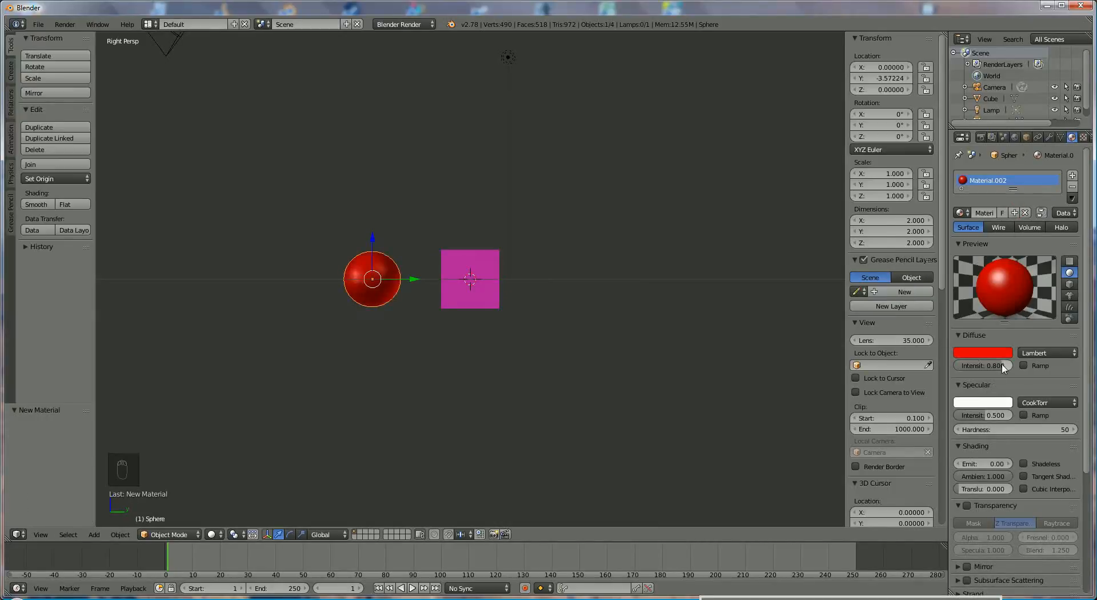
{"action": "left_click_drag", "start_coordinate": [1004, 366], "coordinate": [1026, 369]}
{"action": "left_click_drag", "start_coordinate": [974, 469], "coordinate": [991, 468]}
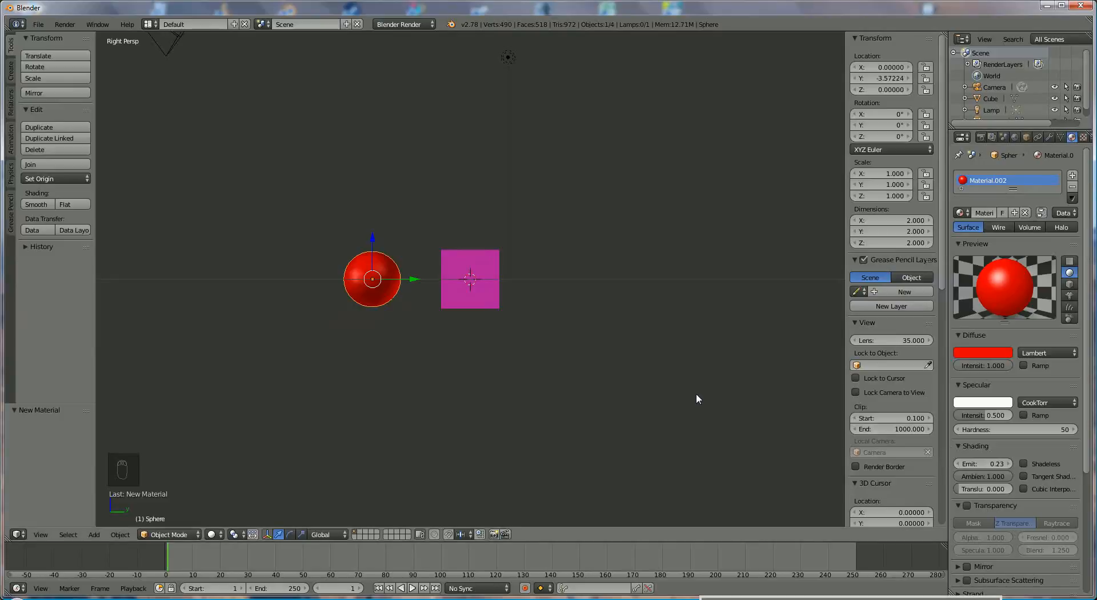
Enable Paper Sky for the world and set the horizon color to light blue.
{"action": "left_click", "coordinate": [1015, 137]}
{"action": "left_click", "coordinate": [960, 302]}
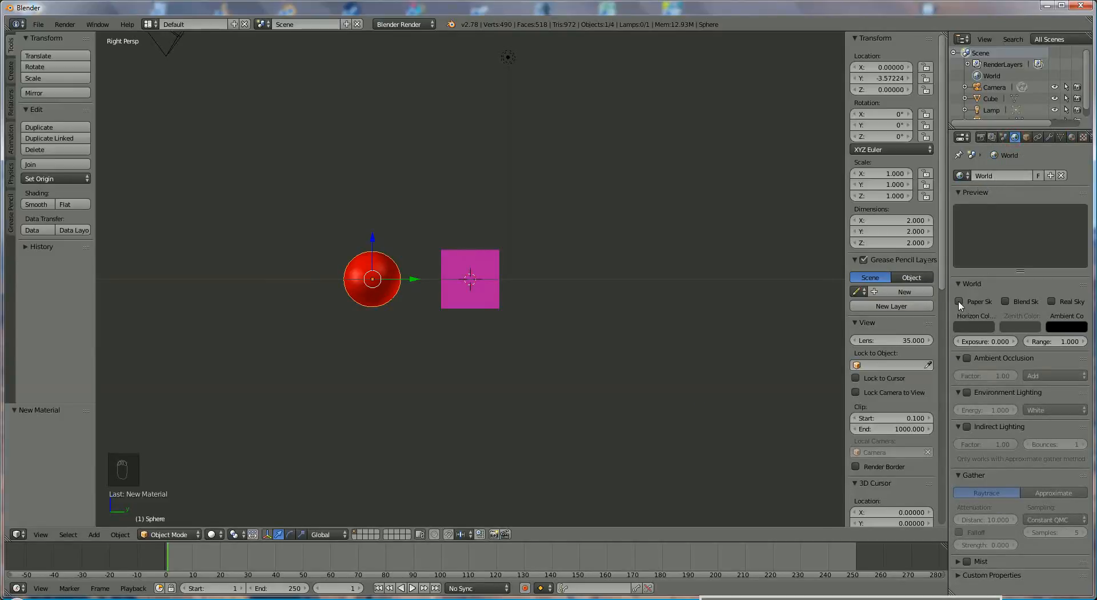
{"action": "left_click", "coordinate": [971, 326]}
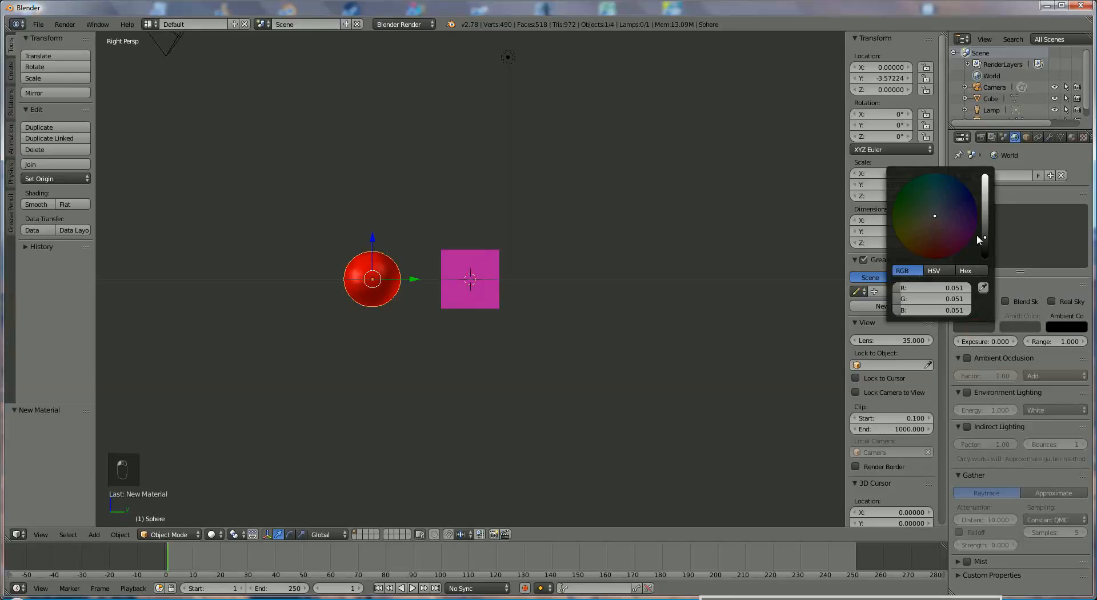
{"action": "left_click_drag", "start_coordinate": [985, 238], "coordinate": [987, 192]}
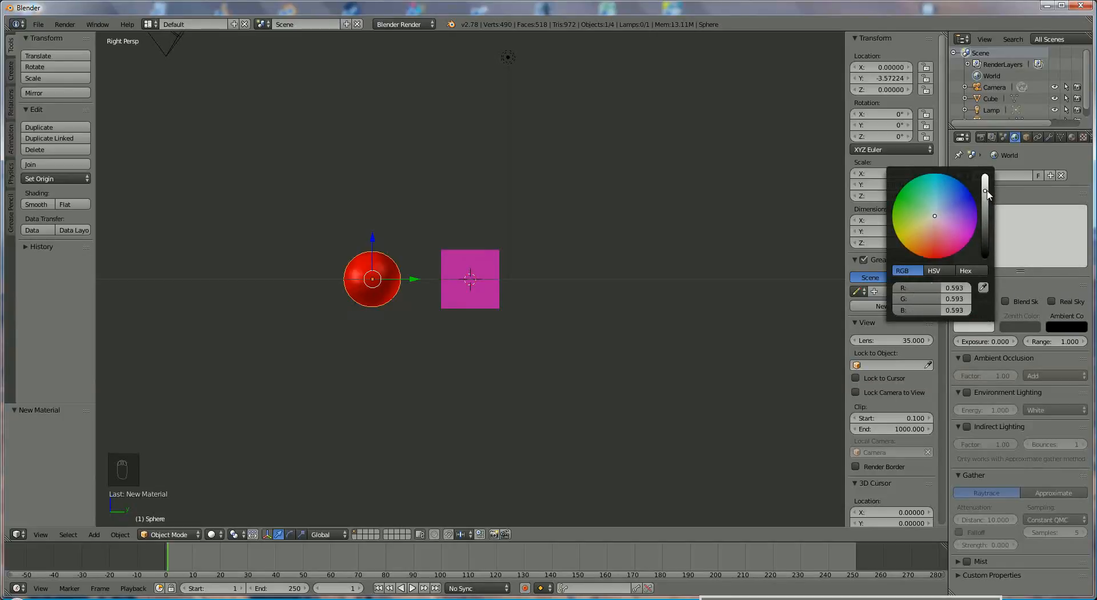
{"action": "left_click", "coordinate": [936, 191]}
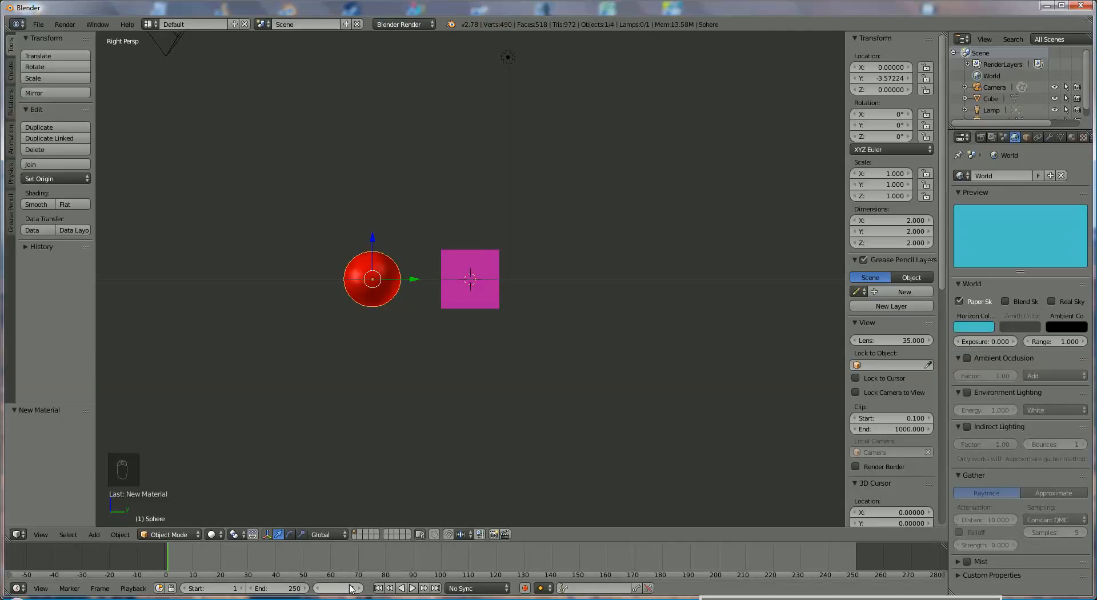
Insert Location and Rotation keyframes for the red sphere at frame 1.
{"action": "left_click", "coordinate": [436, 588]}
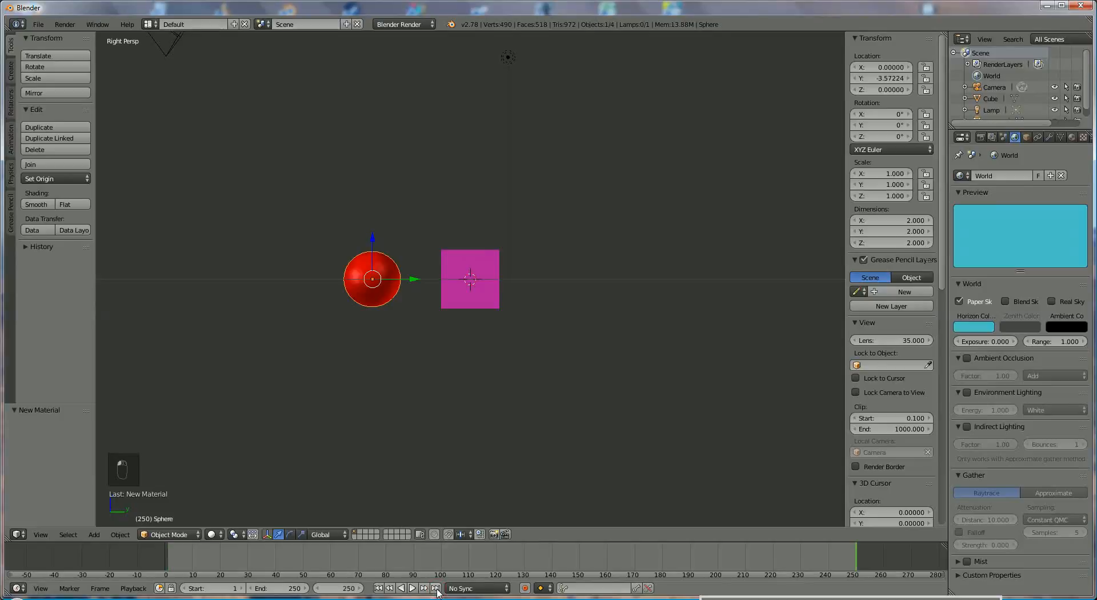
{"action": "left_click", "coordinate": [378, 588]}
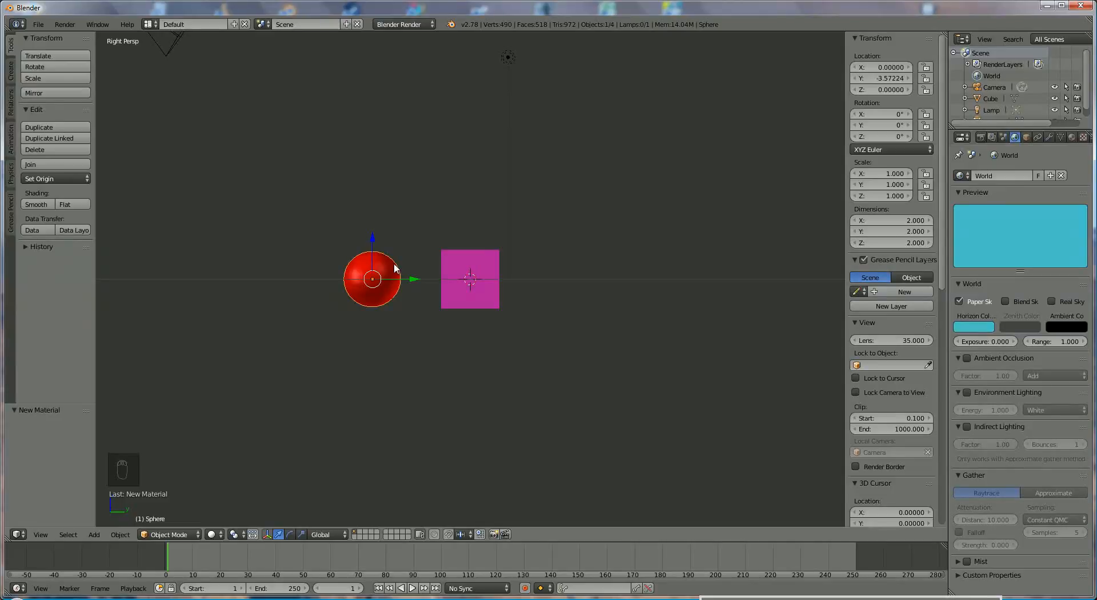
{"action": "key", "text": "i"}
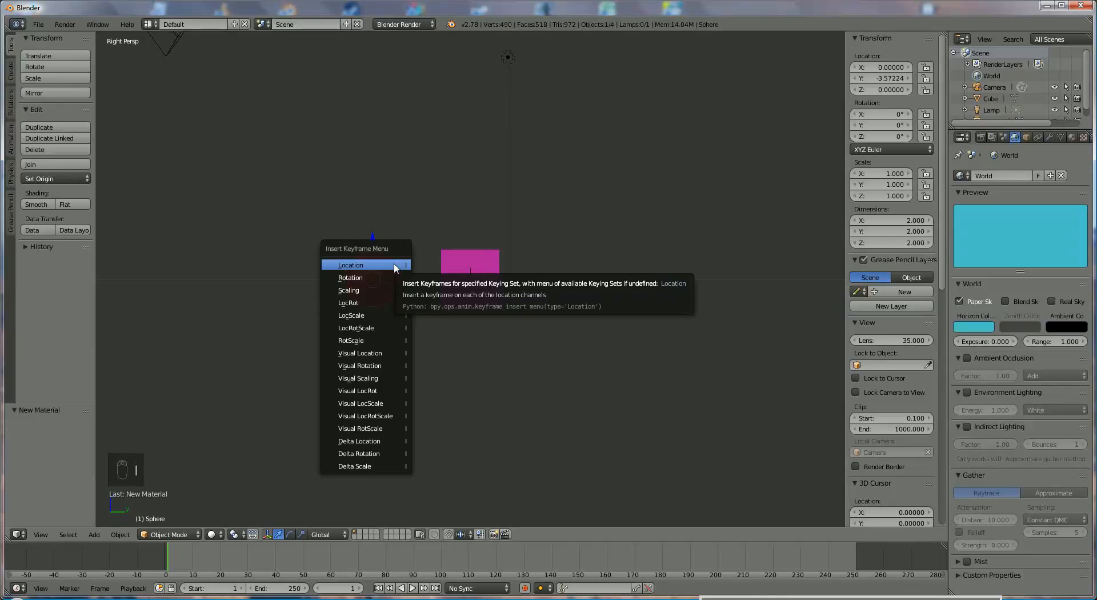
{"action": "left_click", "coordinate": [395, 268]}
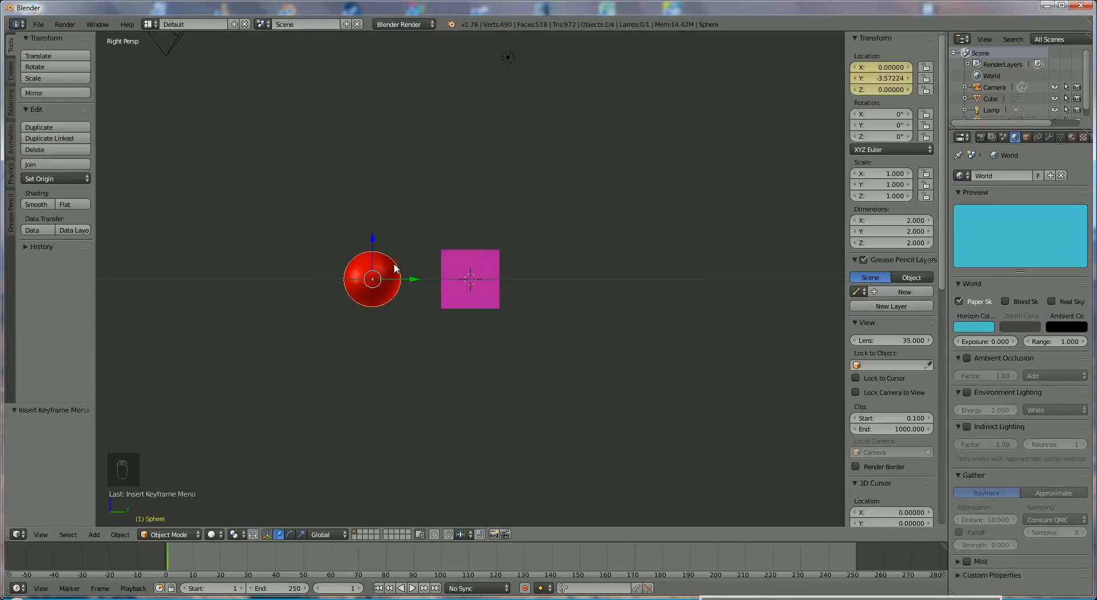
{"action": "key", "text": "i"}
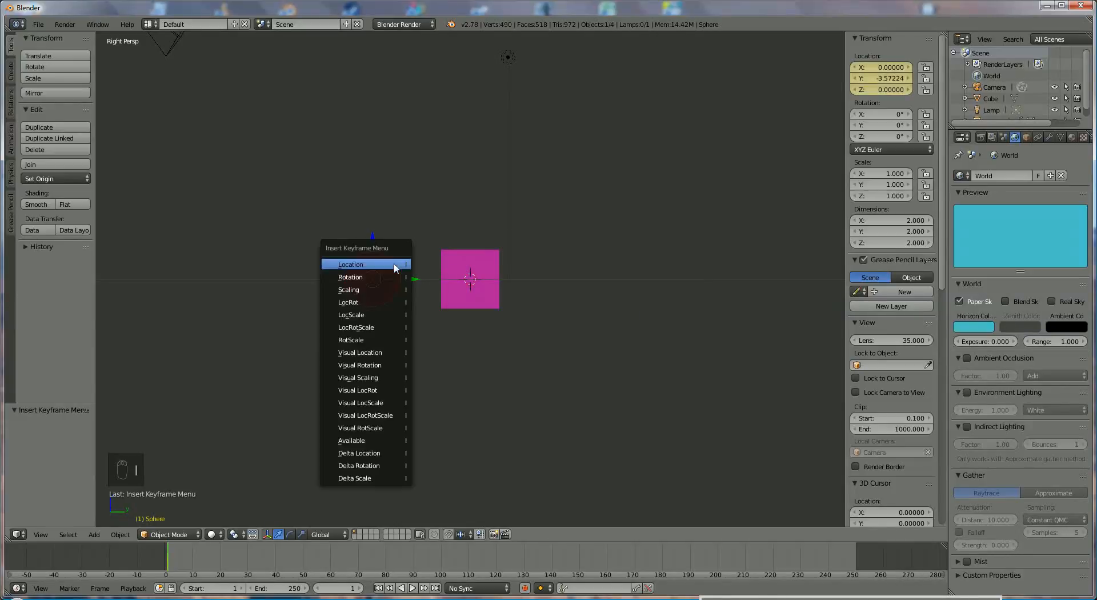
{"action": "left_click", "coordinate": [393, 279]}
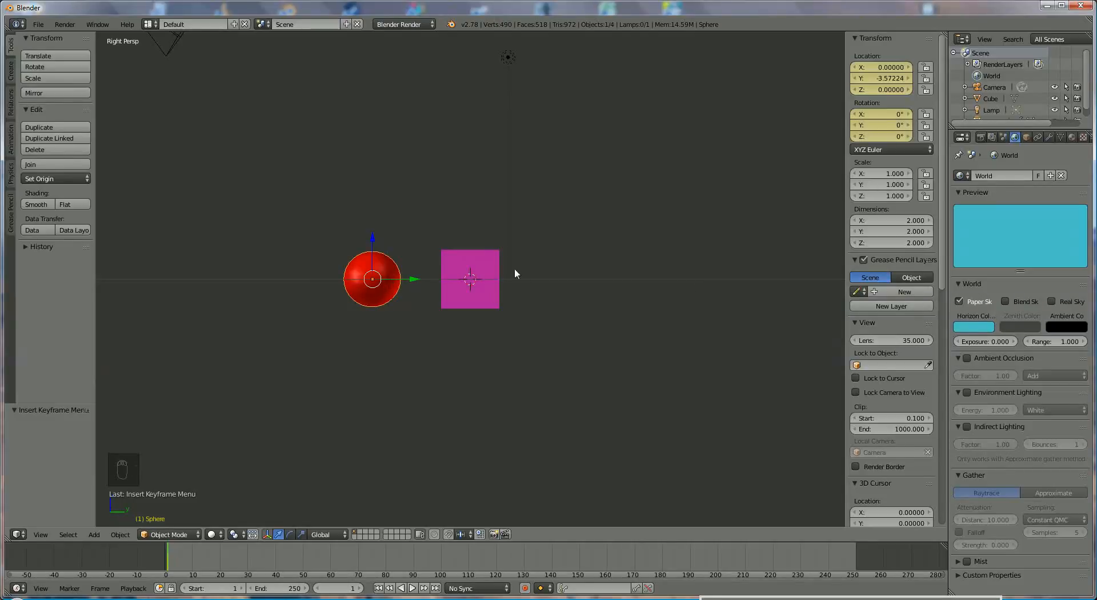
Select the pink cube and insert Location and Rotation keyframes for it at frame 1.
{"action": "right_click", "coordinate": [495, 265]}
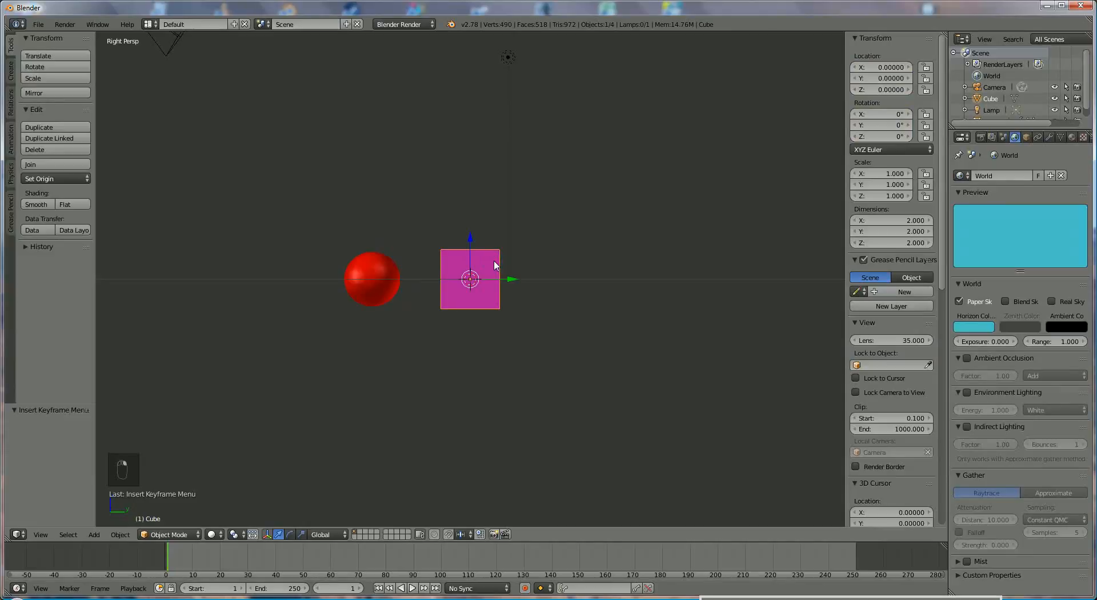
{"action": "key", "text": "i"}
{"action": "left_click", "coordinate": [493, 251]}
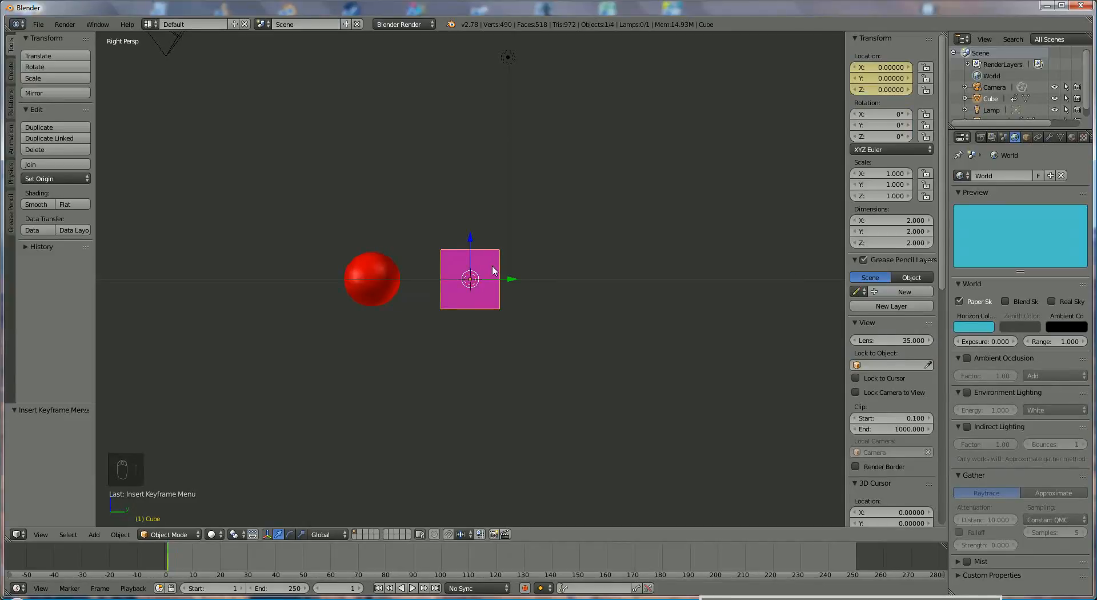
{"action": "key", "text": "i"}
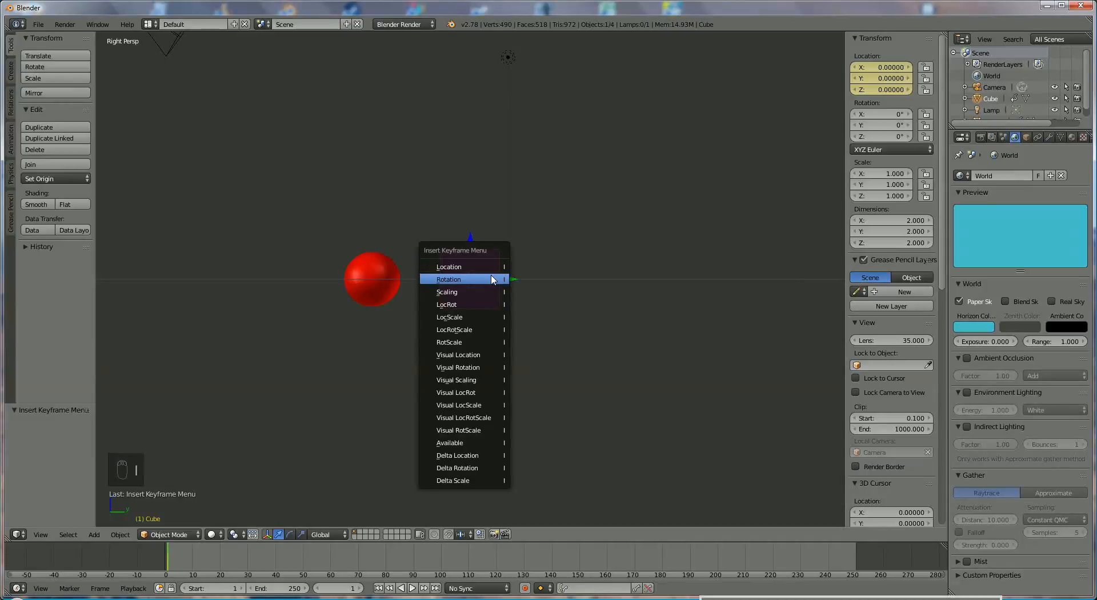
{"action": "left_click", "coordinate": [493, 279]}
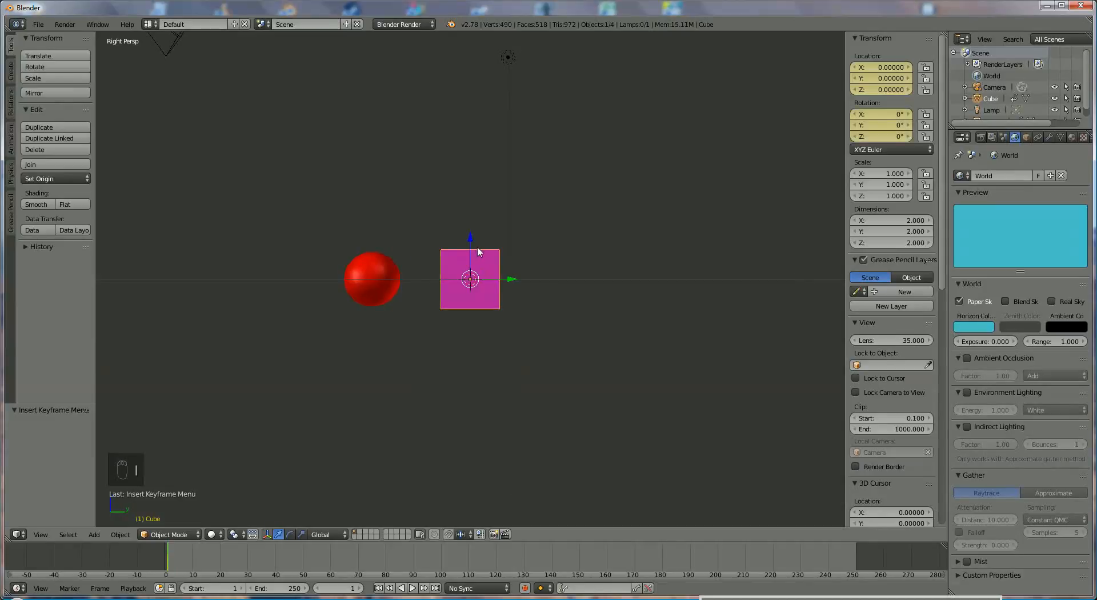
At frame 20, raise the cube about 5.33 along Z and insert a Location keyframe.
{"action": "left_click", "coordinate": [221, 557]}
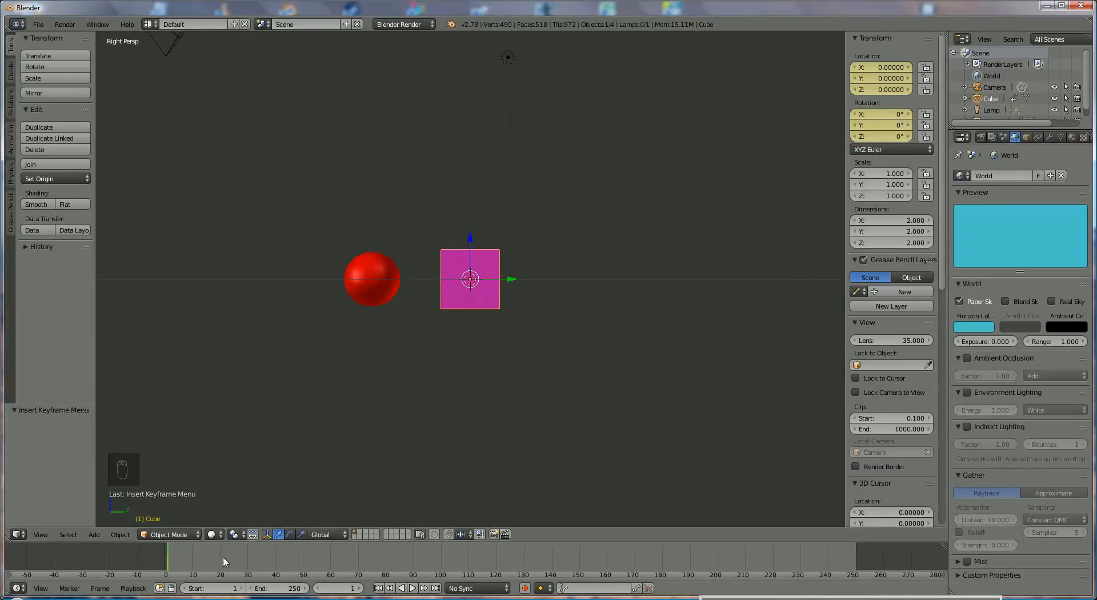
{"action": "left_click_drag", "start_coordinate": [471, 235], "coordinate": [479, 93]}
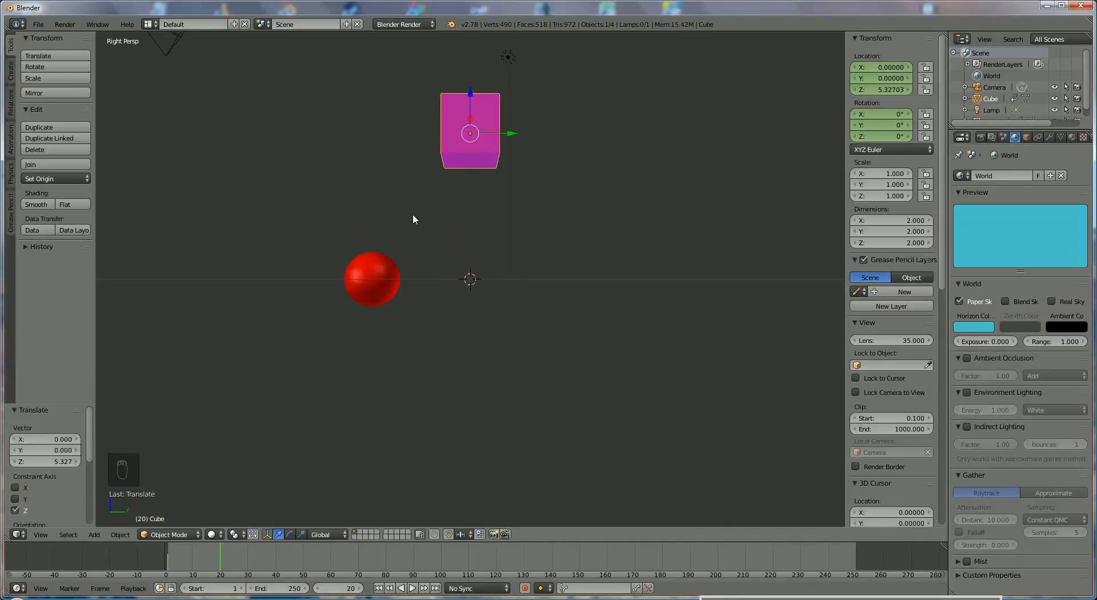
{"action": "key", "text": "i"}
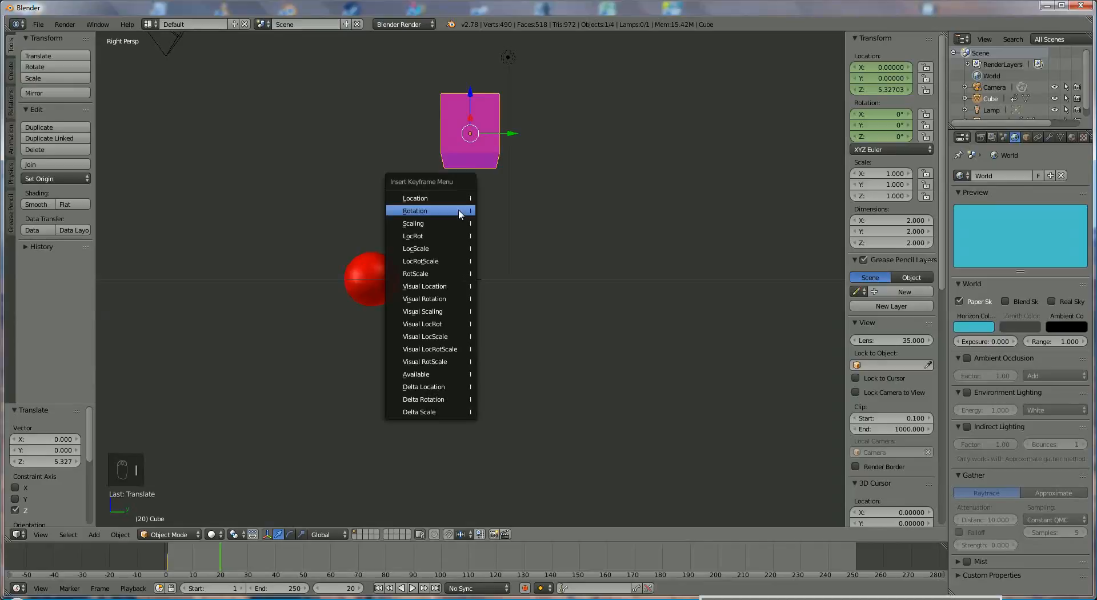
{"action": "left_click", "coordinate": [454, 197]}
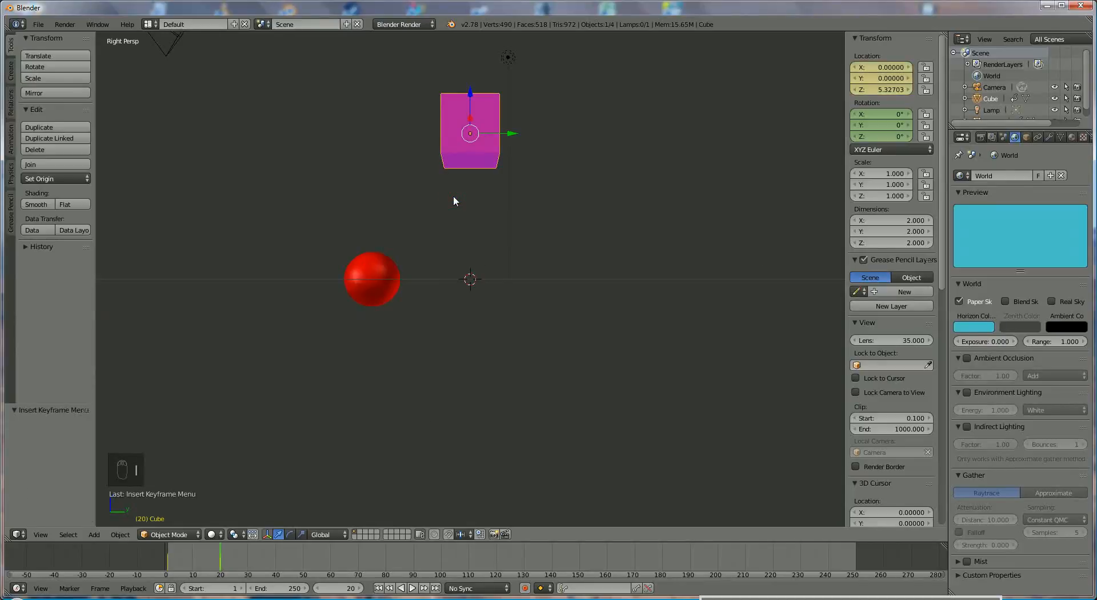
Insert a Rotation keyframe for the pink cube at frame 20.
{"action": "key", "text": "i"}
{"action": "left_click", "coordinate": [451, 209]}
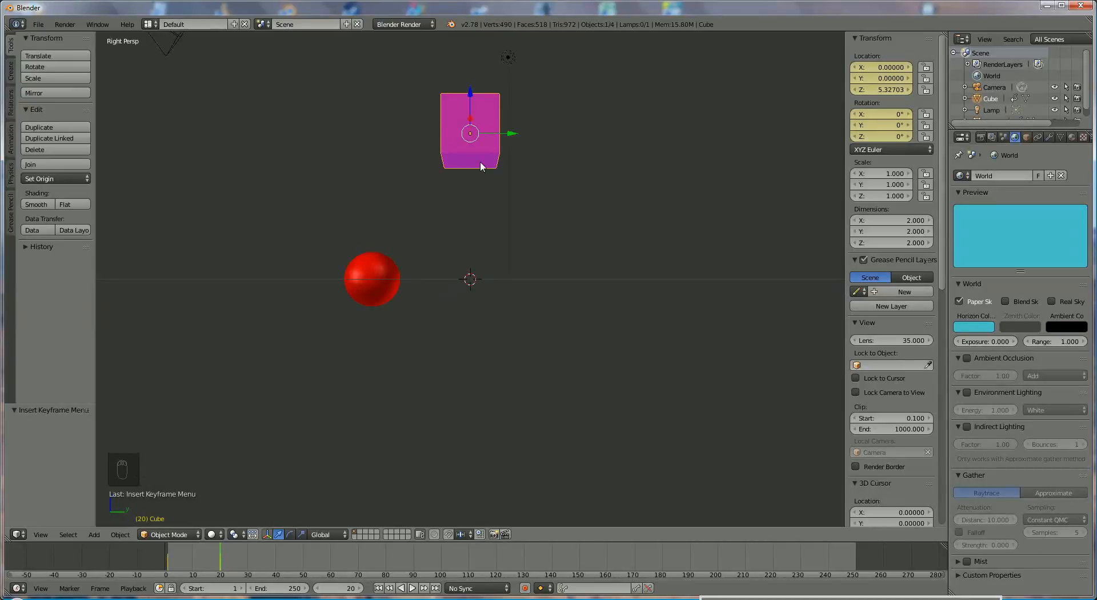
At frame 20, lower the red sphere about 4.65 along Z and insert Location and Rotation keyframes for it.
{"action": "right_click", "coordinate": [386, 266]}
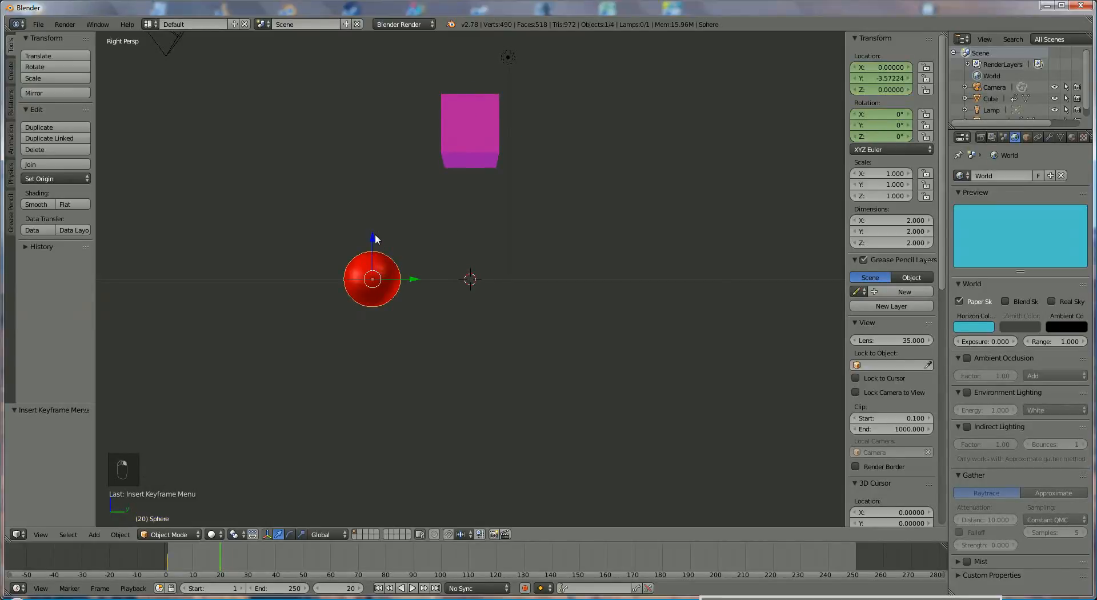
{"action": "left_click_drag", "start_coordinate": [376, 239], "coordinate": [378, 362]}
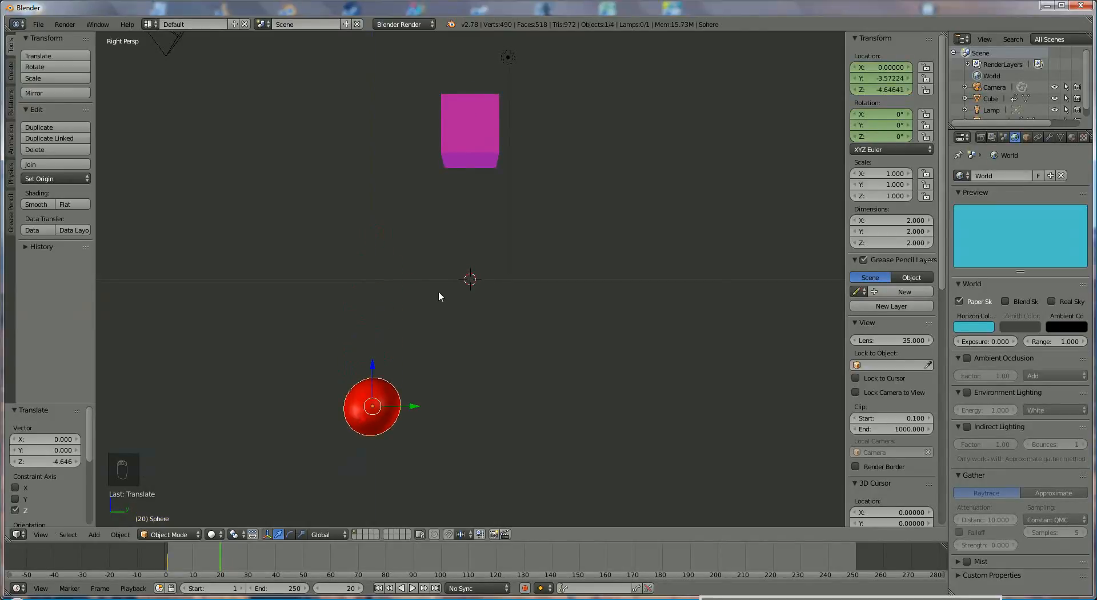
{"action": "key", "text": "i"}
{"action": "left_click", "coordinate": [434, 283]}
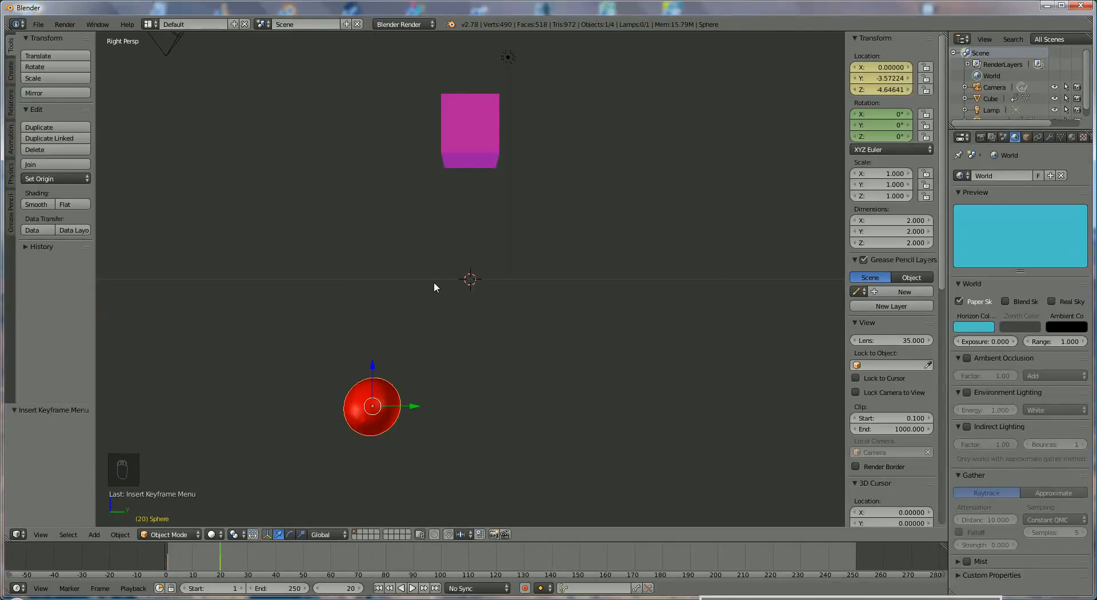
{"action": "key", "text": "i"}
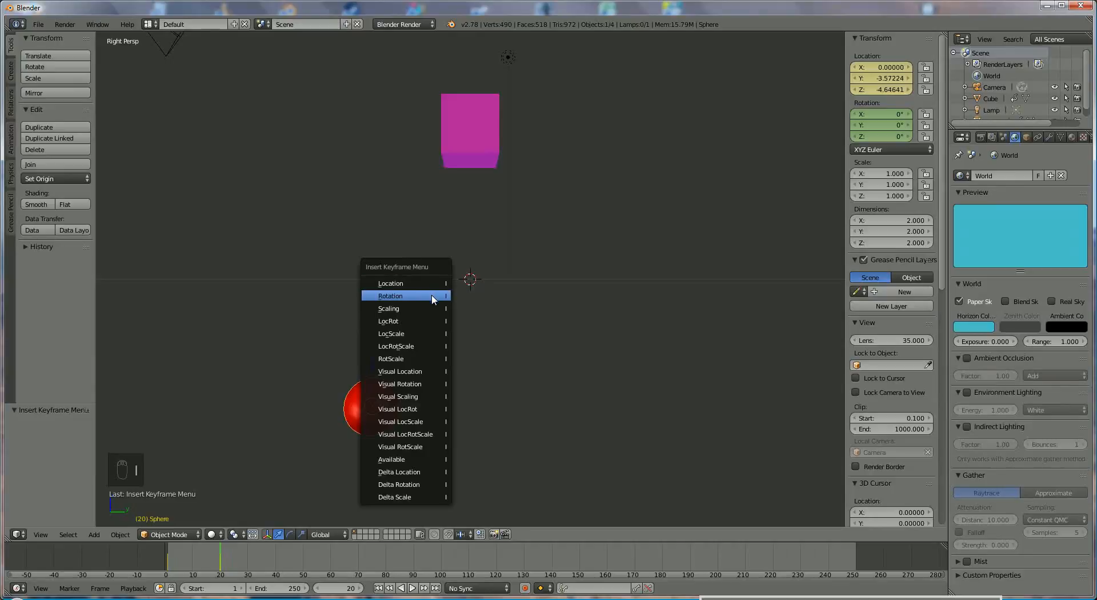
{"action": "left_click", "coordinate": [433, 297]}
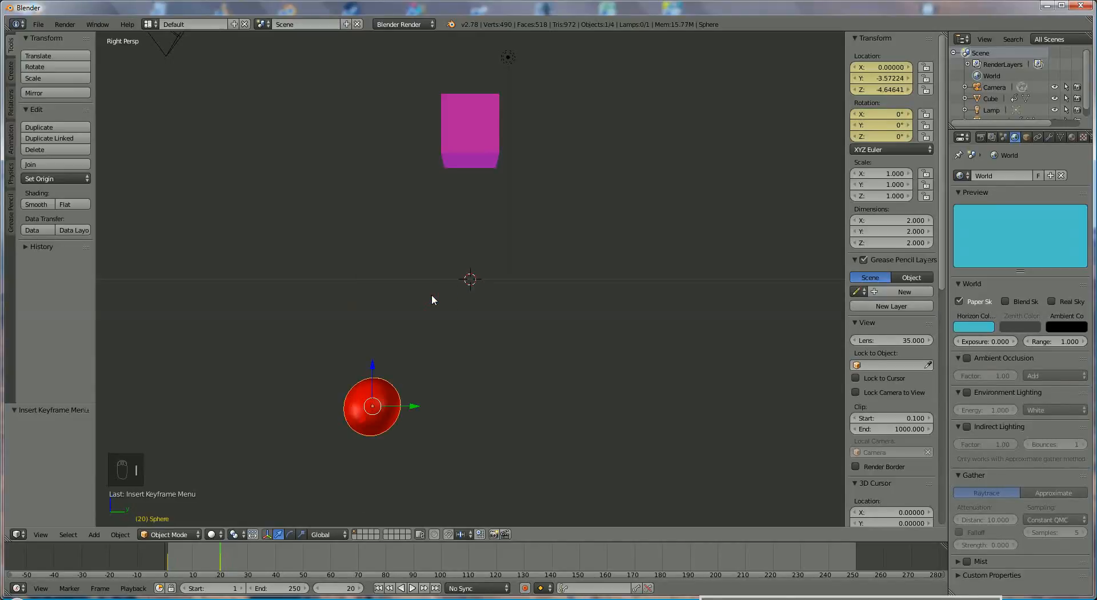
{"action": "key", "text": "i"}
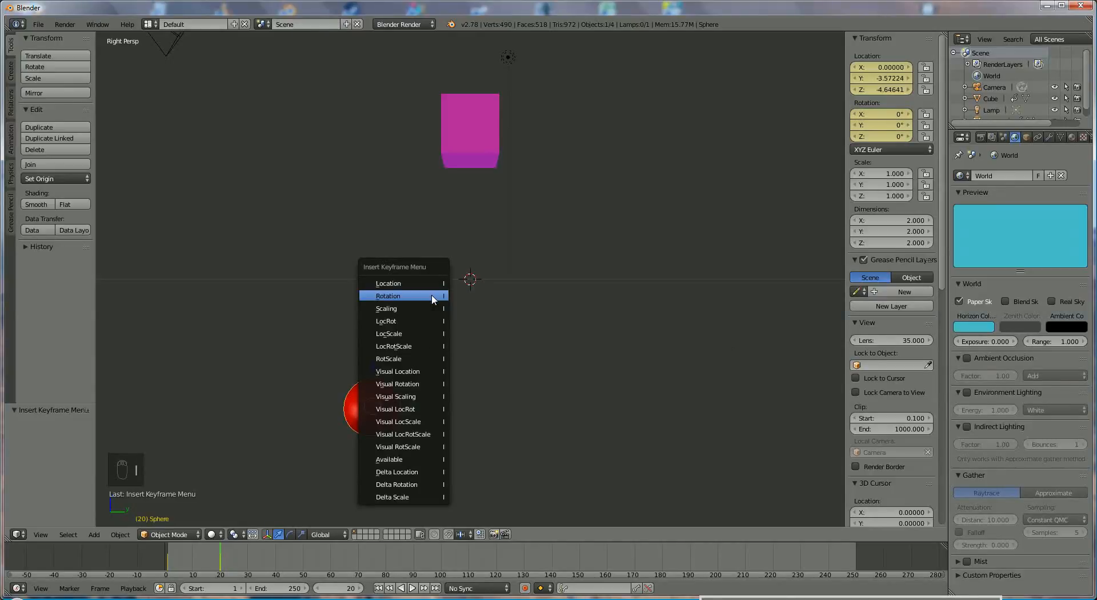
{"action": "left_click", "coordinate": [433, 296]}
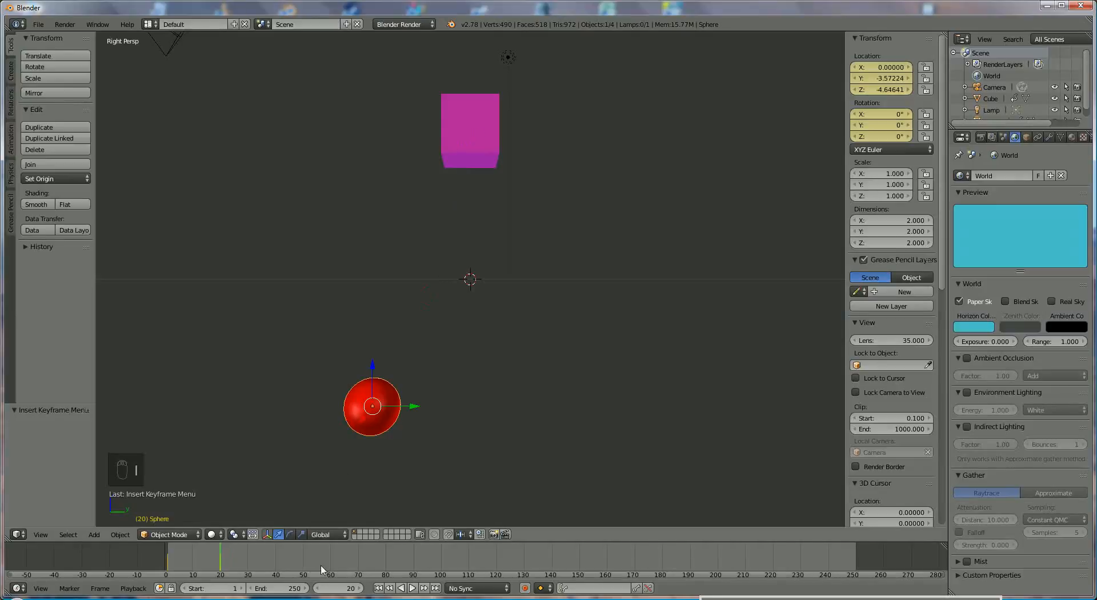
At frame 40, lower the pink cube about 5.35 along Z and insert a Location keyframe.
{"action": "left_click", "coordinate": [276, 557]}
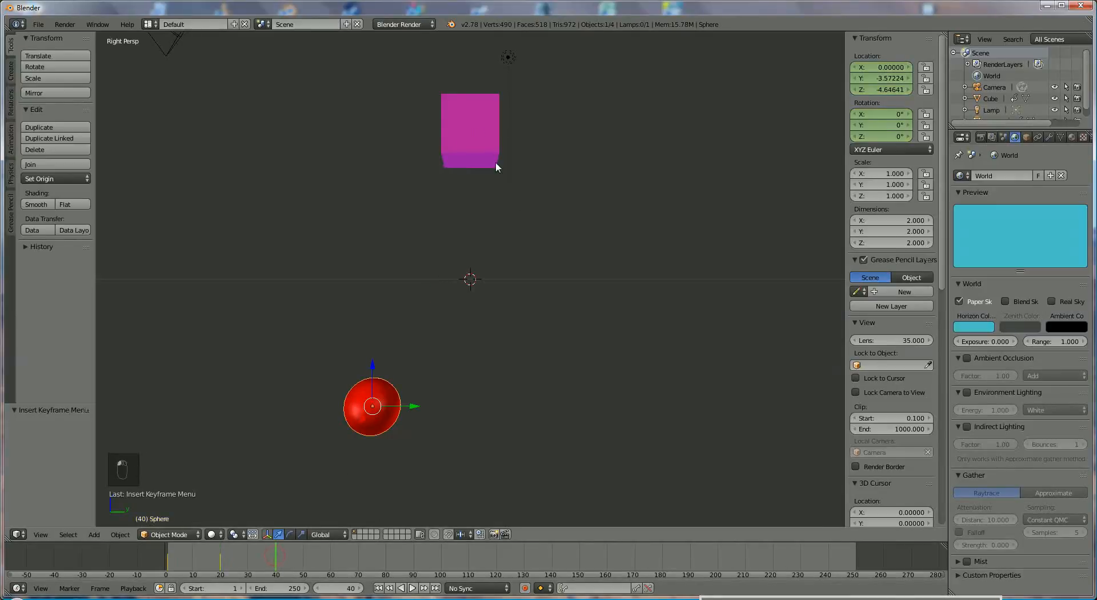
{"action": "right_click", "coordinate": [489, 146]}
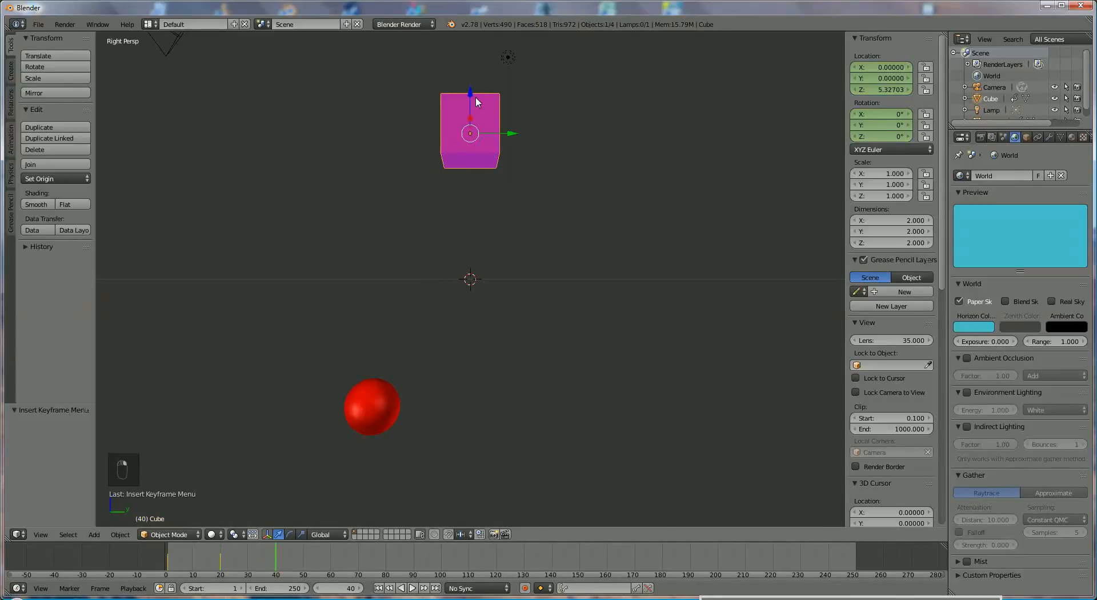
{"action": "left_click_drag", "start_coordinate": [470, 95], "coordinate": [481, 244]}
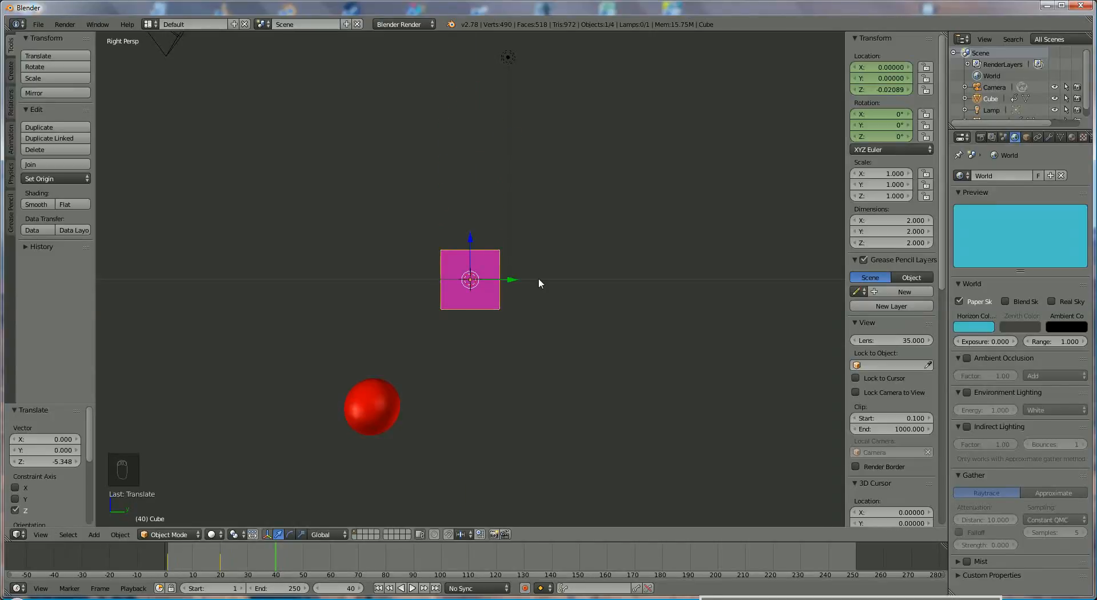
{"action": "key", "text": "i"}
{"action": "left_click", "coordinate": [539, 269]}
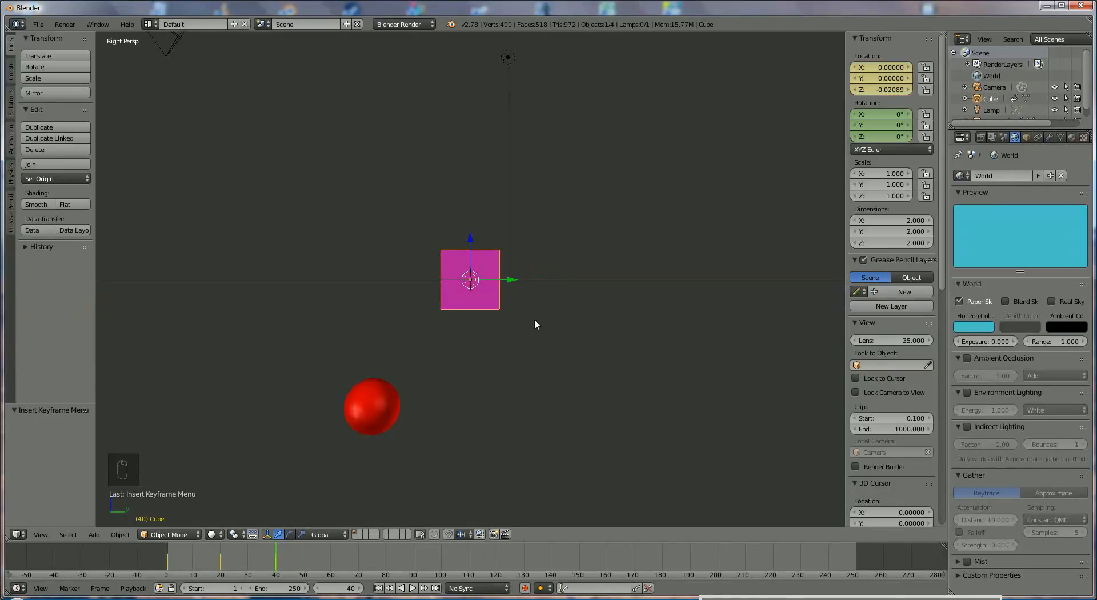
Rotate the cube 135° around the Z axis and insert a Rotation keyframe at frame 40.
{"action": "middle_click_drag", "start_coordinate": [575, 324], "coordinate": [504, 293]}
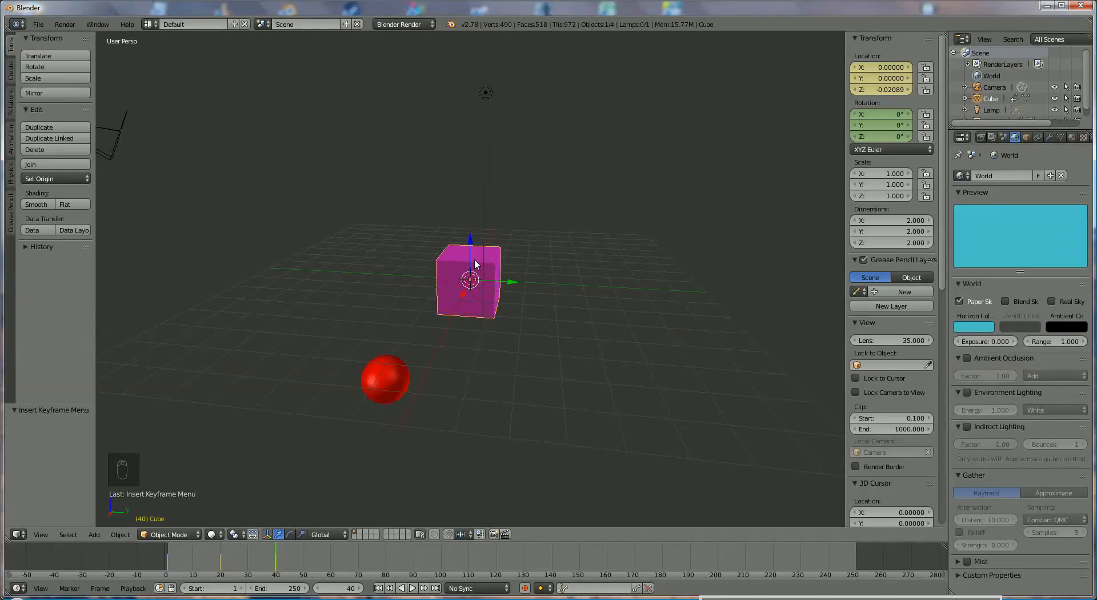
{"action": "key", "text": "r"}
{"action": "key", "text": "z"}
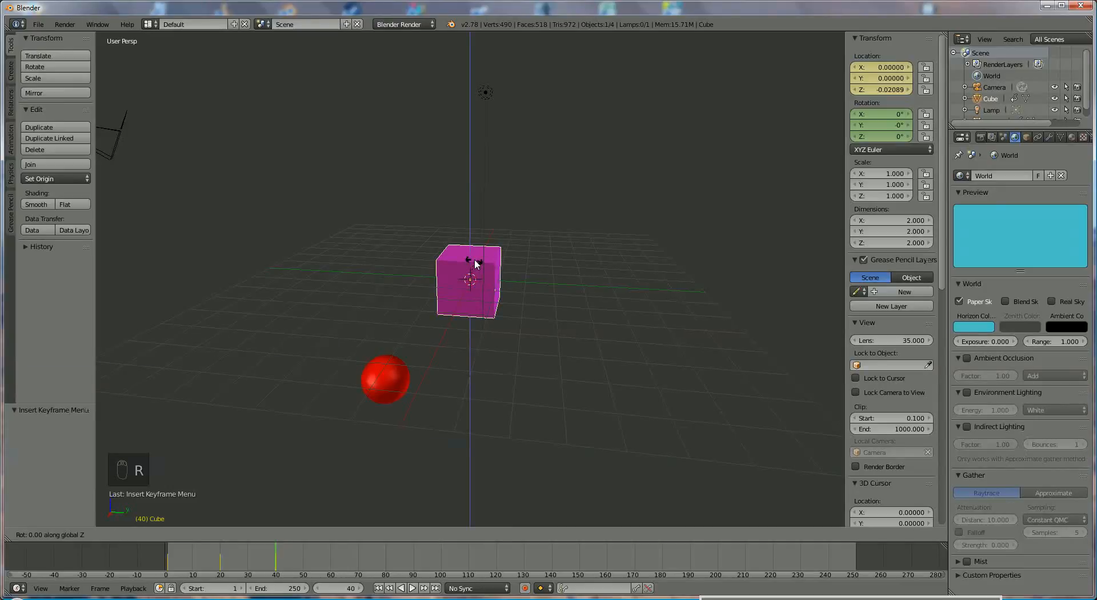
{"action": "type", "text": "135"}
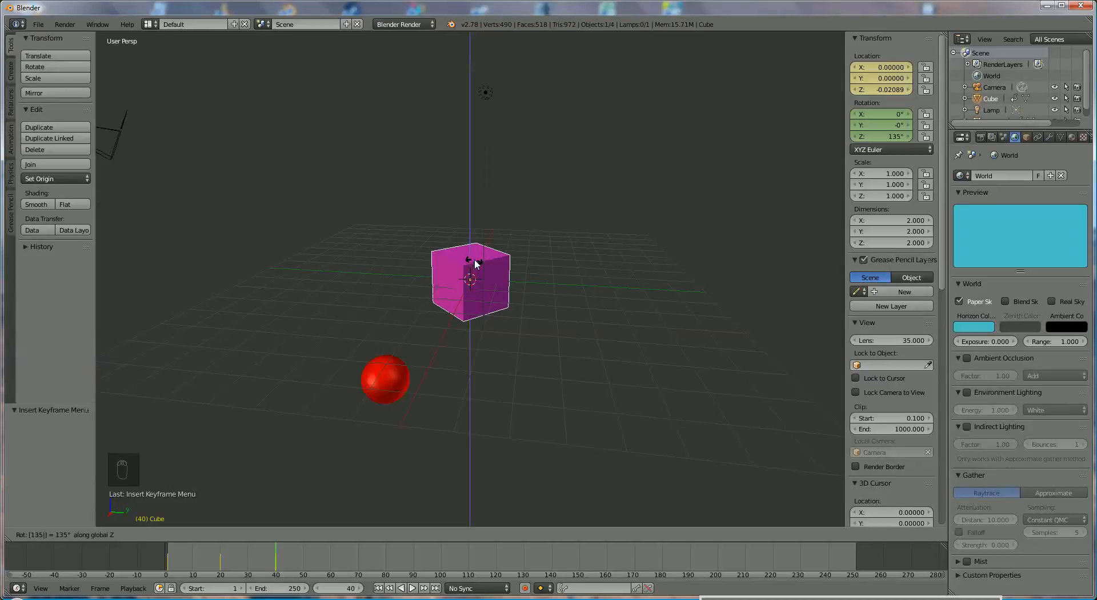
{"action": "key", "text": "Return"}
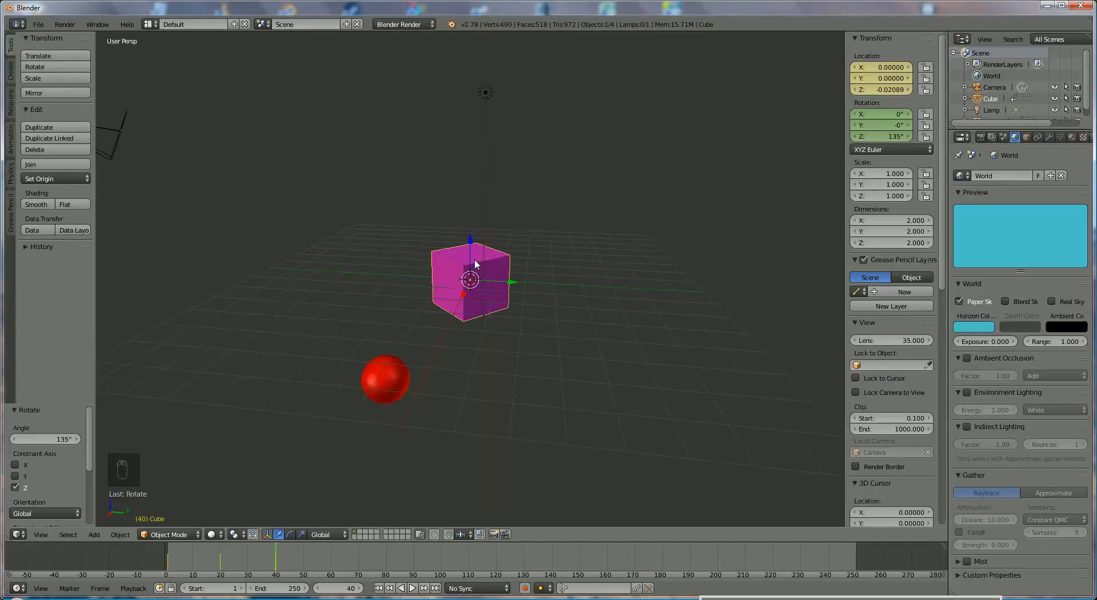
{"action": "key", "text": "i"}
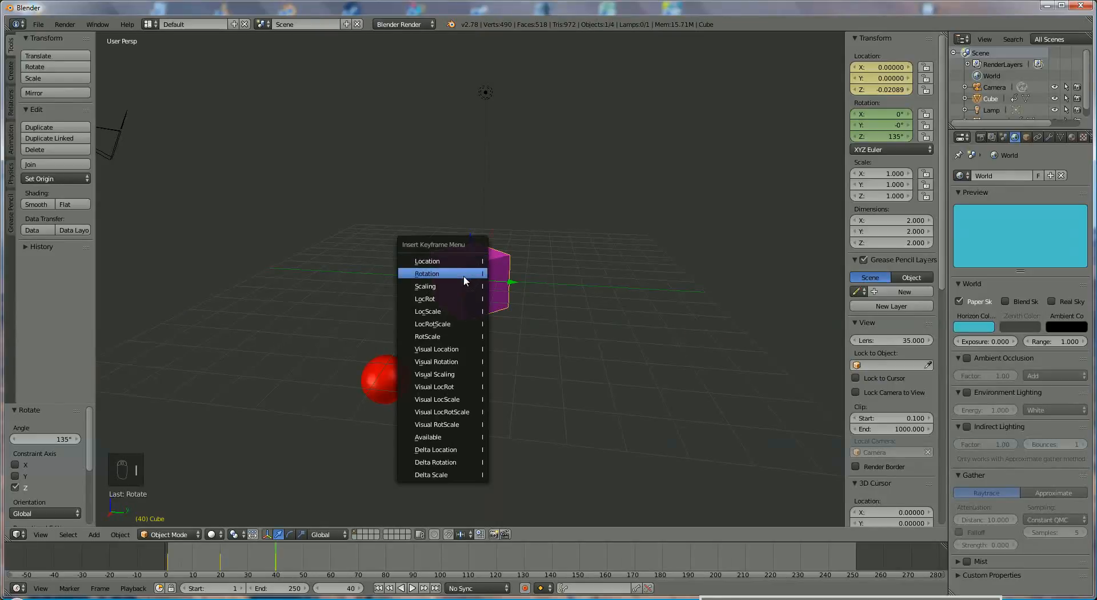
{"action": "left_click", "coordinate": [464, 274]}
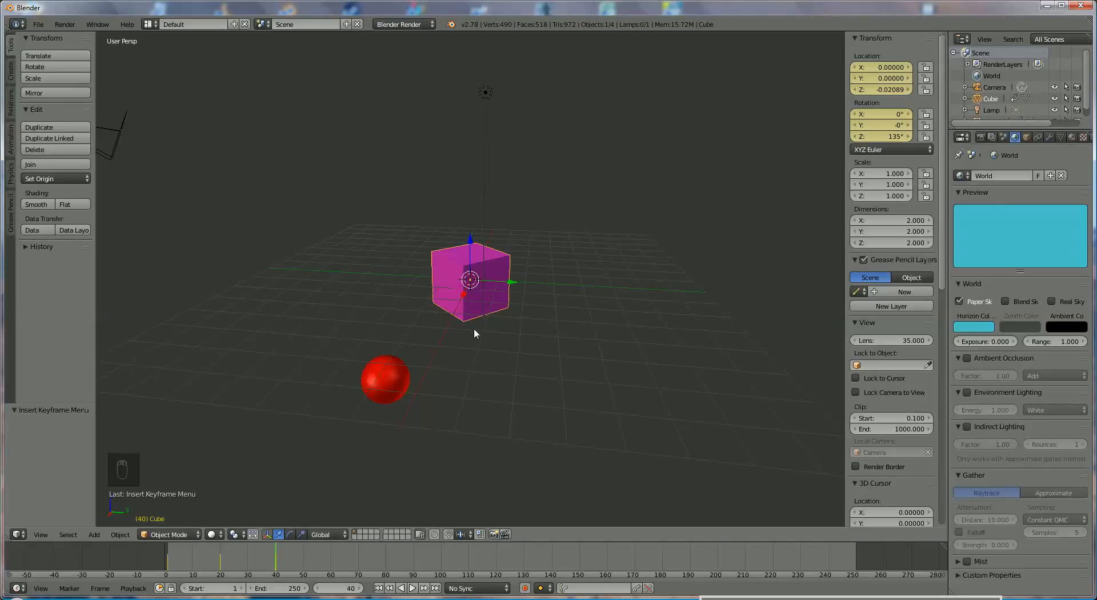
At frame 59, raise the red sphere about 9.73 along Z and insert Location and Rotation keyframes.
{"action": "middle_click_drag", "start_coordinate": [550, 338], "coordinate": [515, 368]}
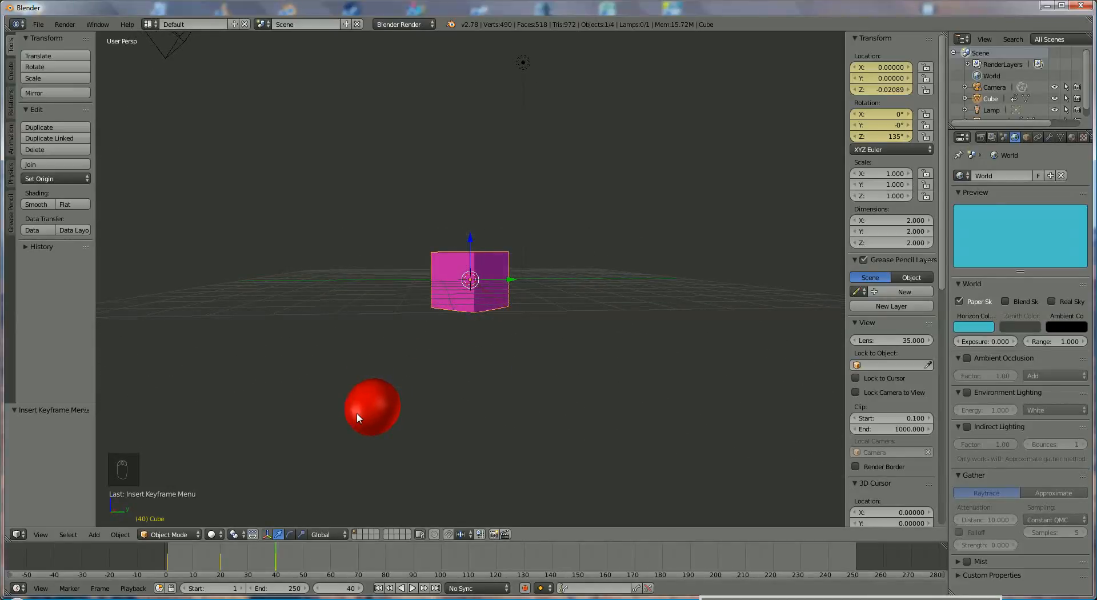
{"action": "left_click", "coordinate": [329, 557]}
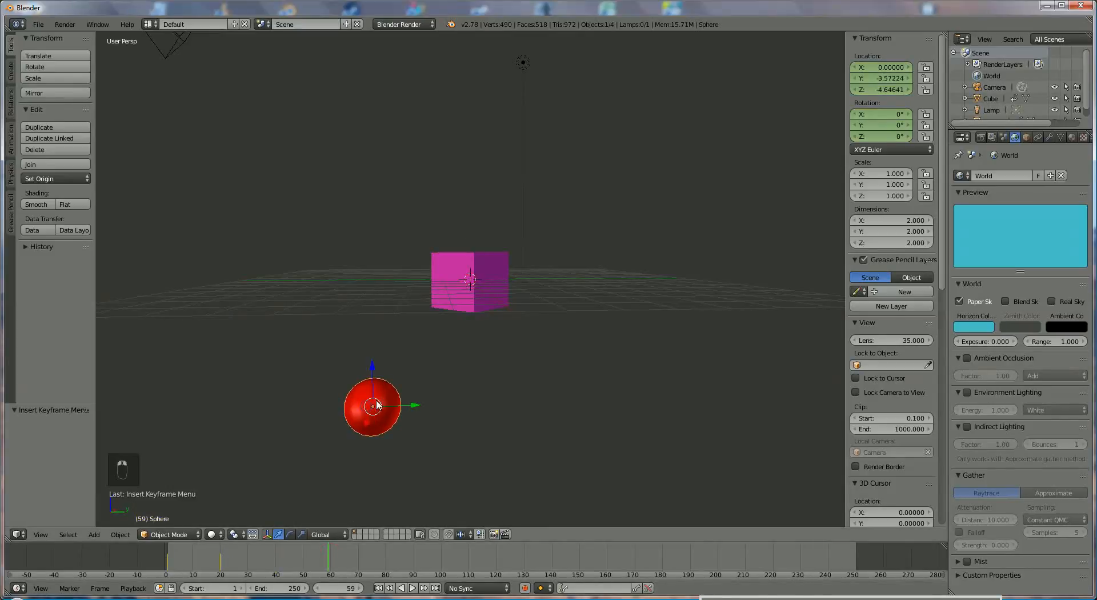
{"action": "left_click_drag", "start_coordinate": [372, 371], "coordinate": [362, 98]}
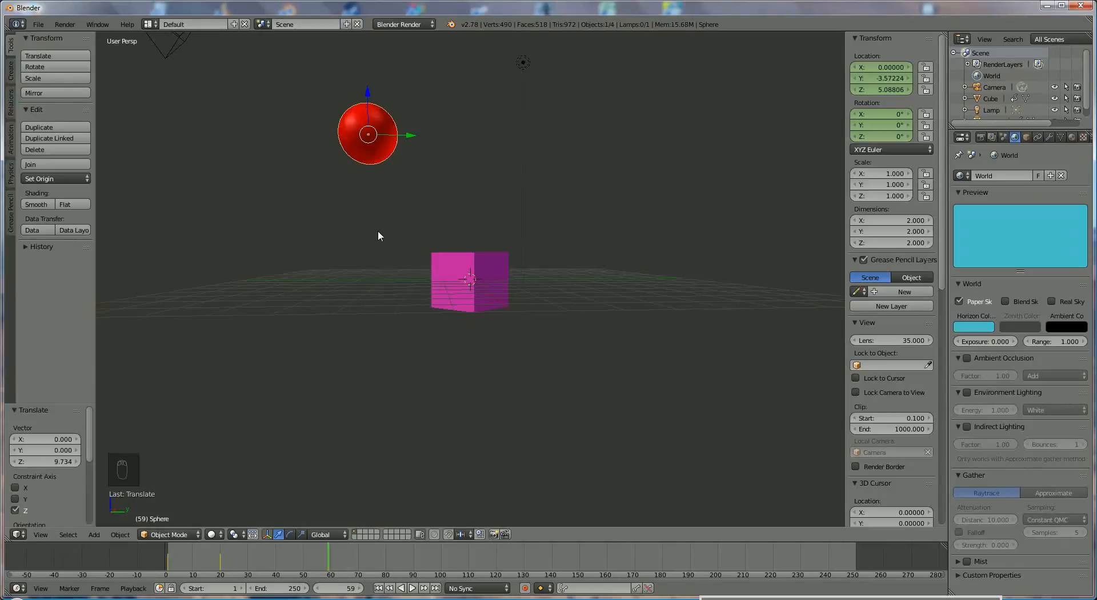
{"action": "key", "text": "i"}
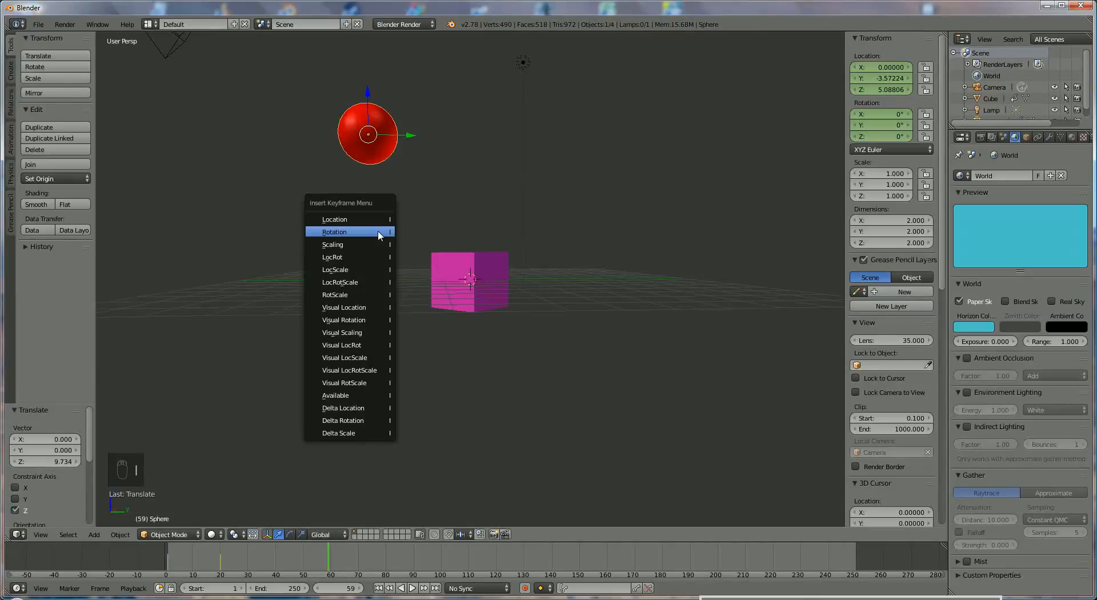
{"action": "left_click", "coordinate": [376, 216]}
{"action": "key", "text": "i"}
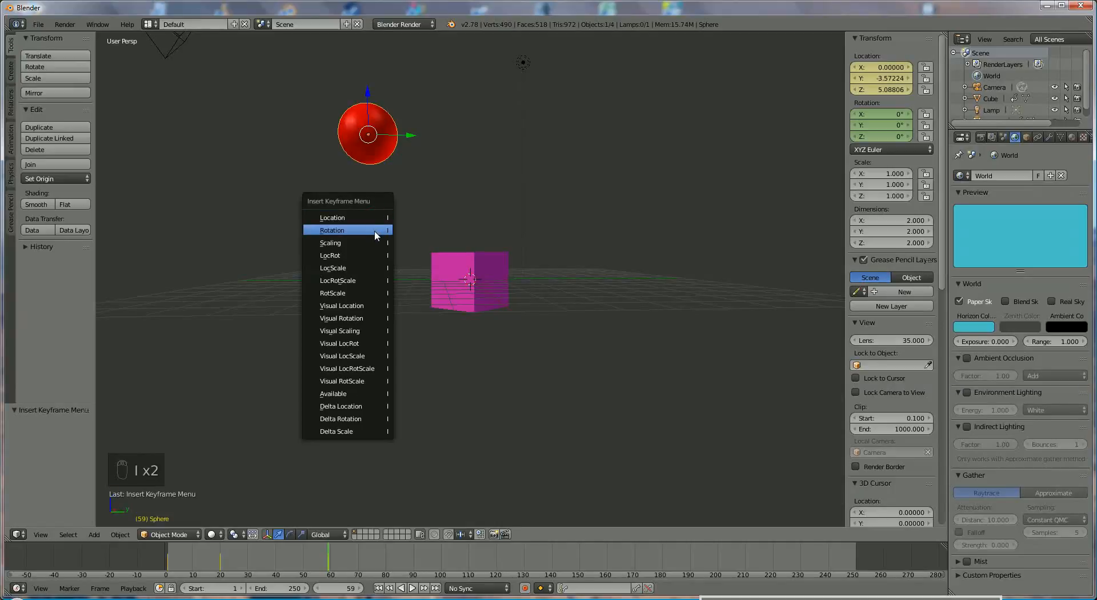
{"action": "left_click", "coordinate": [375, 231]}
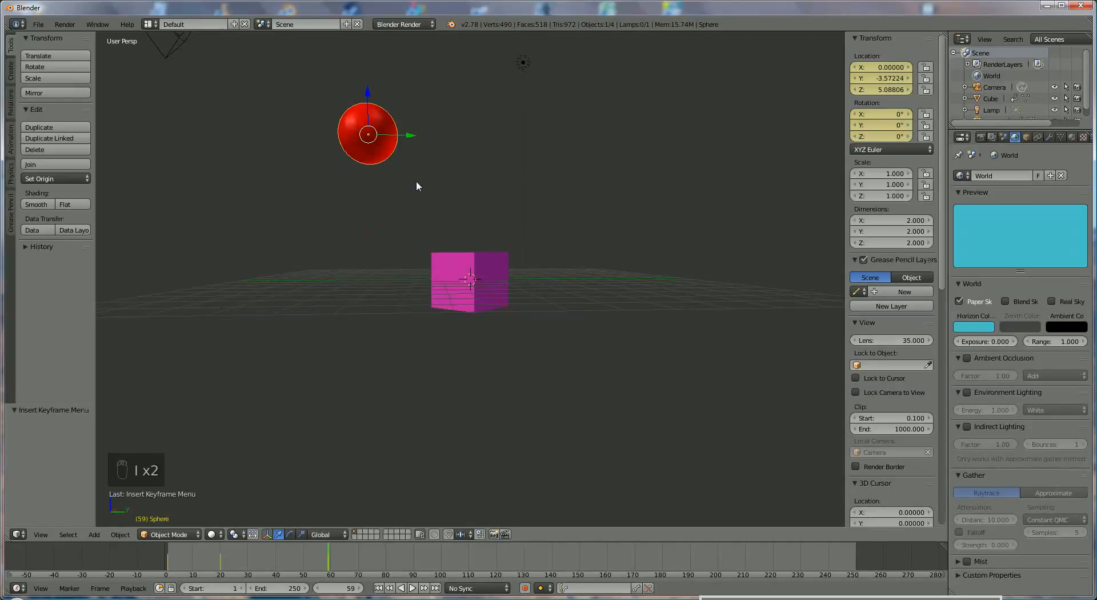
At frame 80, move the sphere about 8.91 along Y and insert Location and Rotation keyframes.
{"action": "left_click", "coordinate": [386, 550]}
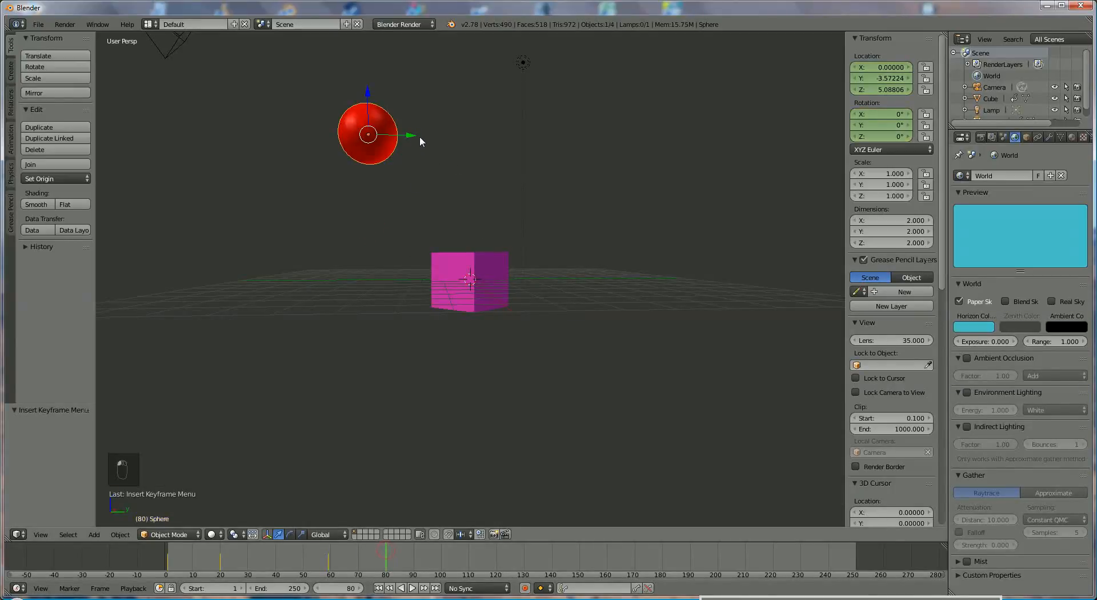
{"action": "left_click_drag", "start_coordinate": [420, 138], "coordinate": [659, 129]}
{"action": "key", "text": "i"}
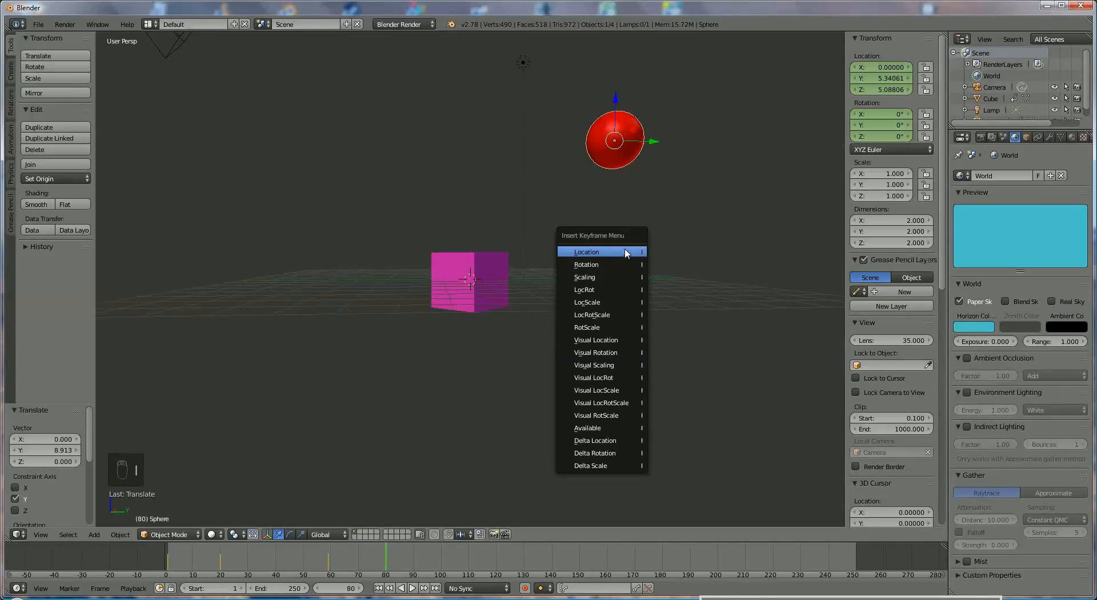
{"action": "left_click", "coordinate": [627, 252]}
{"action": "key", "text": "i"}
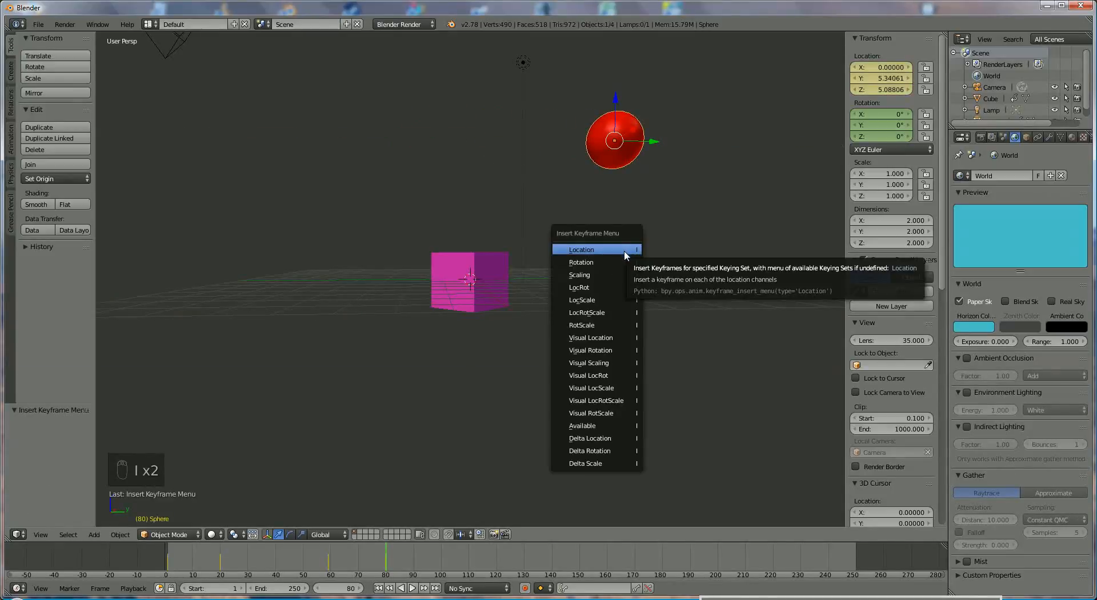
{"action": "left_click", "coordinate": [623, 259]}
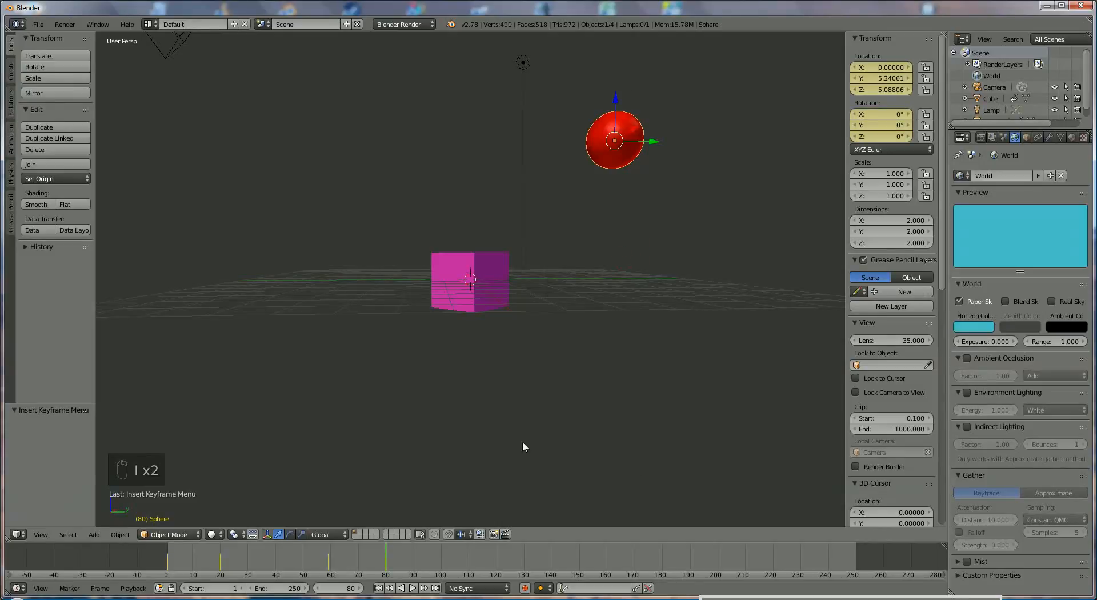
At frame 100, lower the sphere about 5.20 along Z and insert Location and Rotation keyframes.
{"action": "left_click", "coordinate": [442, 561]}
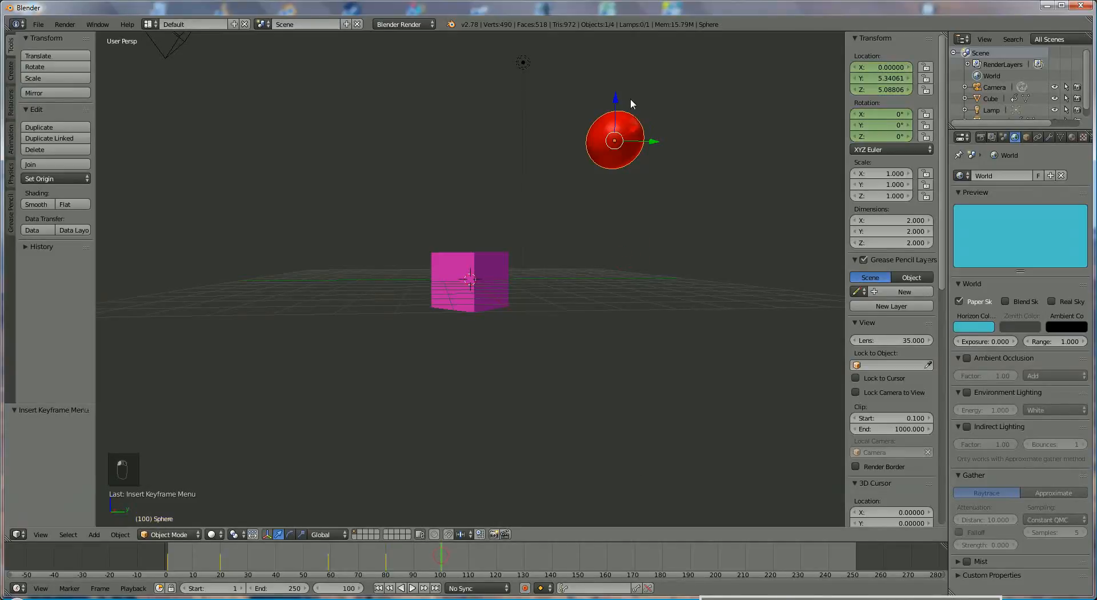
{"action": "left_click_drag", "start_coordinate": [616, 92], "coordinate": [630, 235]}
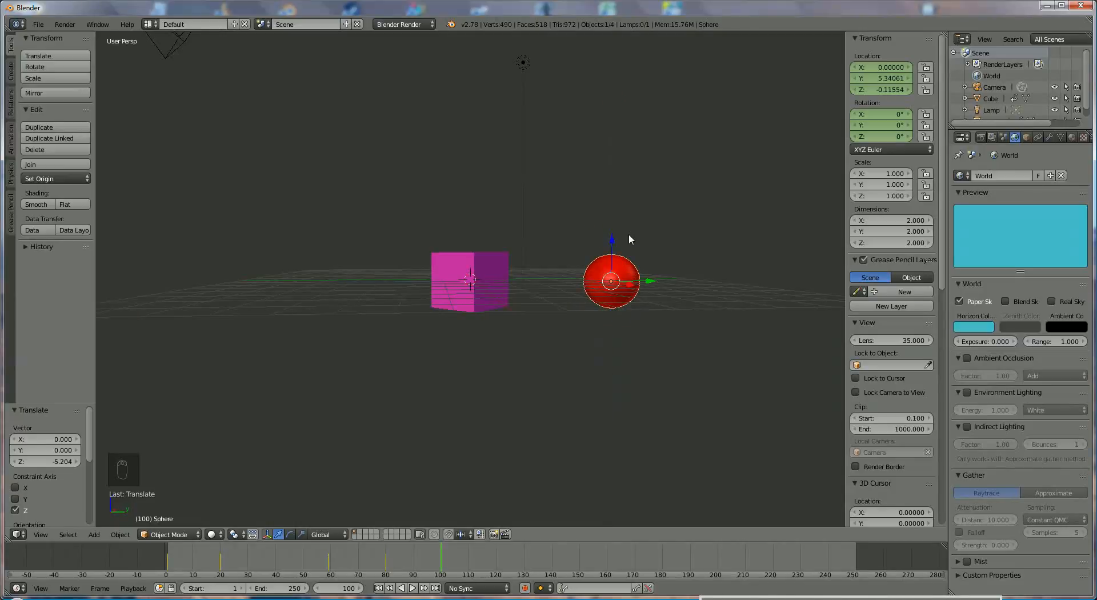
{"action": "key", "text": "i"}
{"action": "left_click", "coordinate": [632, 223]}
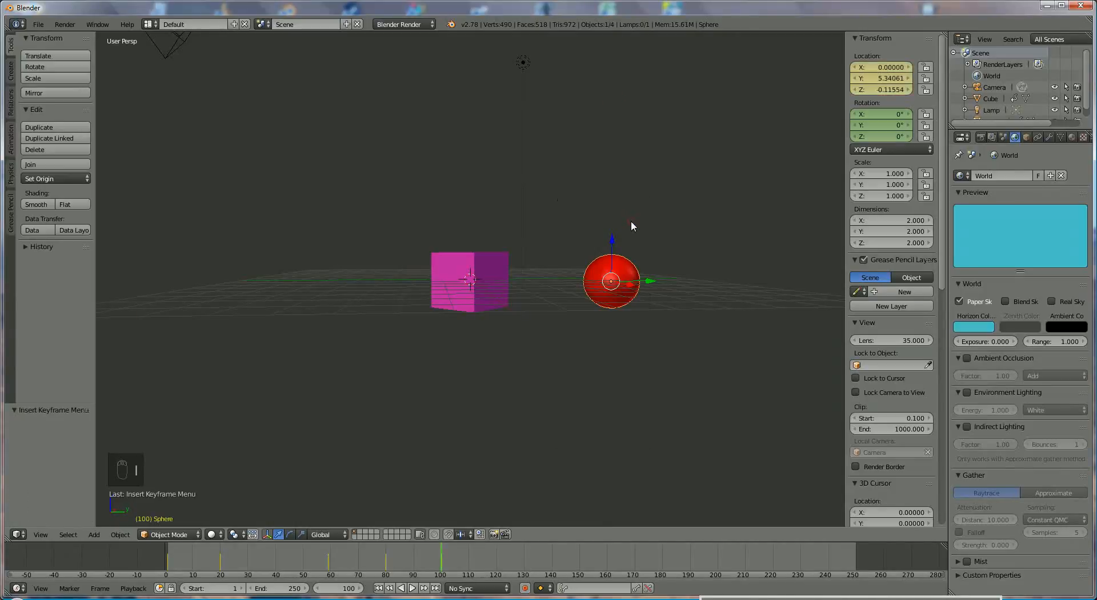
{"action": "key", "text": "i"}
{"action": "left_click", "coordinate": [627, 234]}
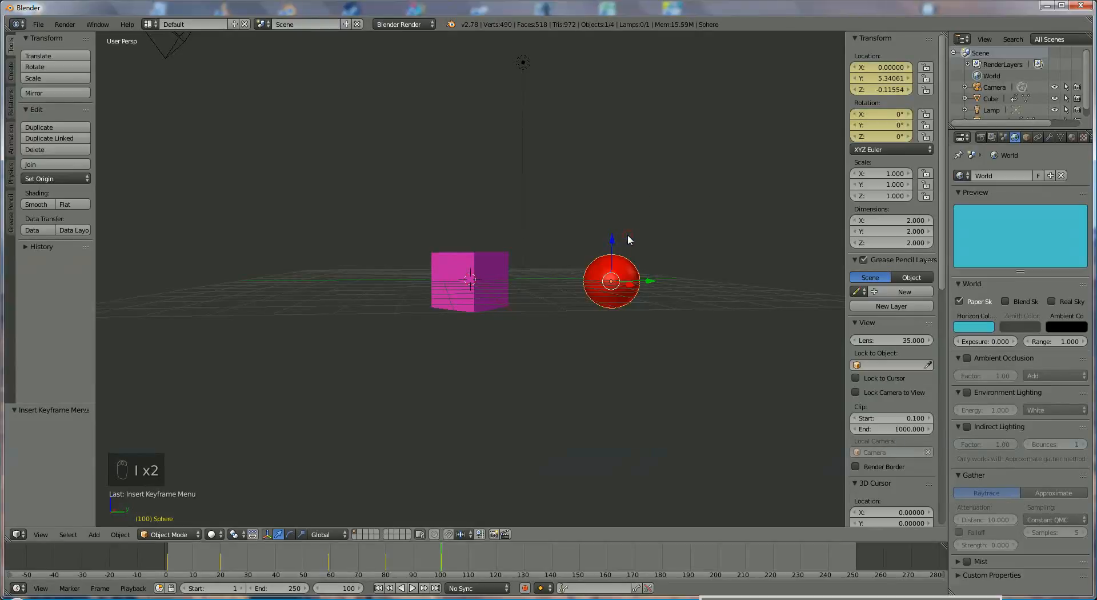
Rotate the pink cube 360° around the Z axis and insert Location and Rotation keyframes at frame 100.
{"action": "right_click", "coordinate": [467, 256]}
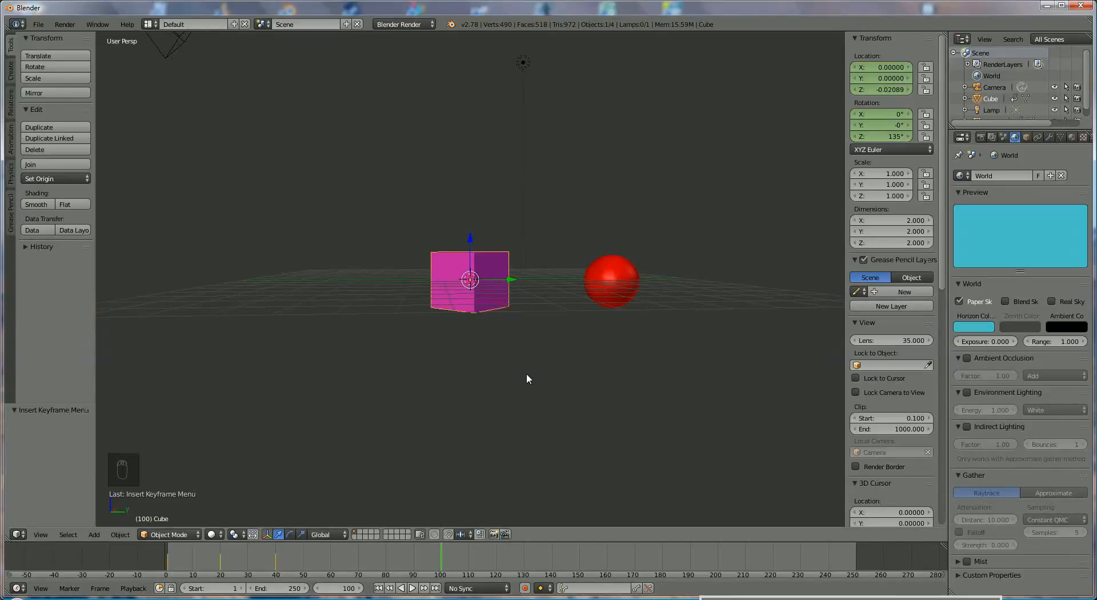
{"action": "middle_click_drag", "start_coordinate": [502, 394], "coordinate": [485, 421]}
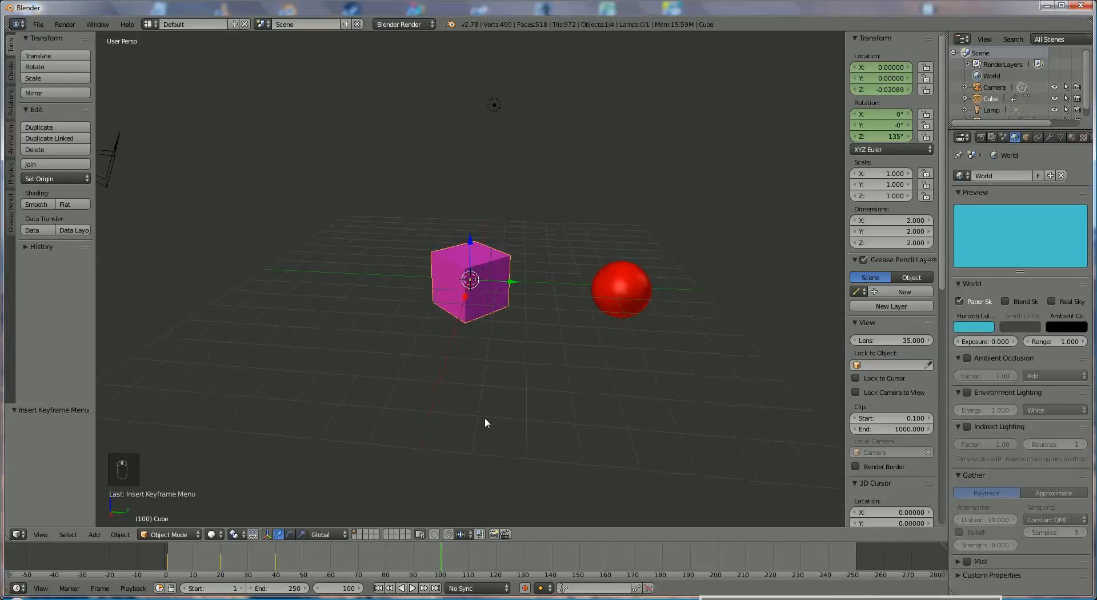
{"action": "key", "text": "r"}
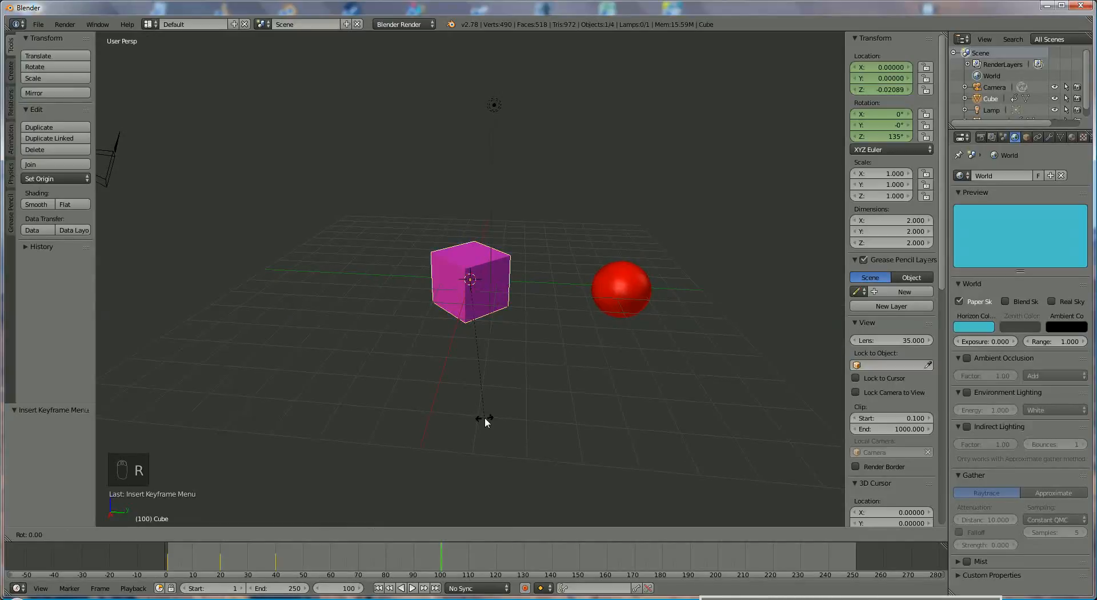
{"action": "type", "text": "z"}
{"action": "type", "text": "360"}
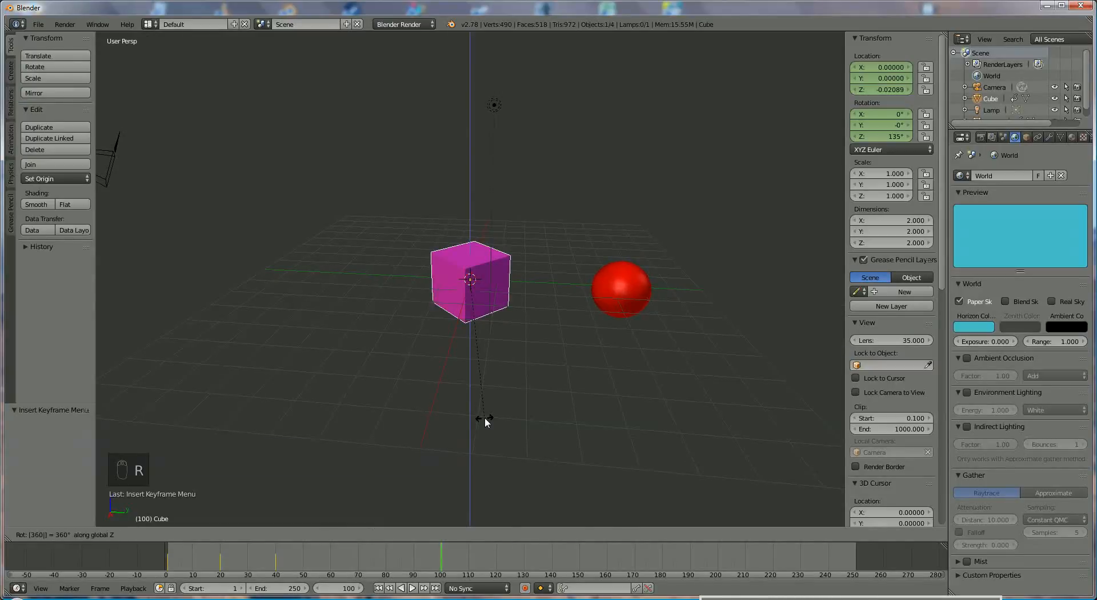
{"action": "left_click", "coordinate": [484, 420]}
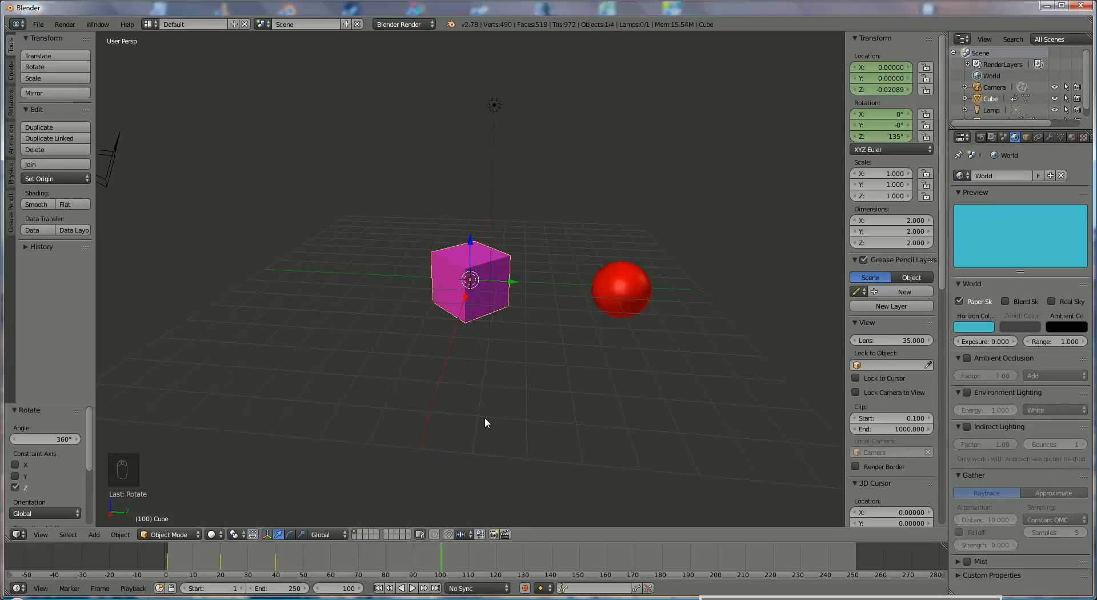
{"action": "key", "text": "i"}
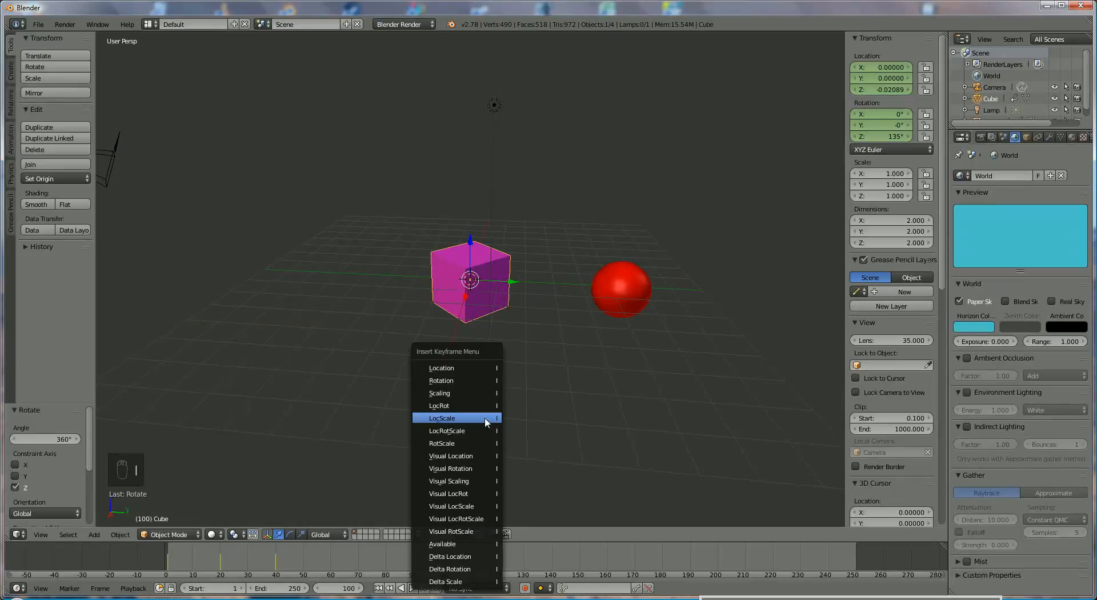
{"action": "left_click", "coordinate": [479, 363]}
{"action": "key", "text": "i"}
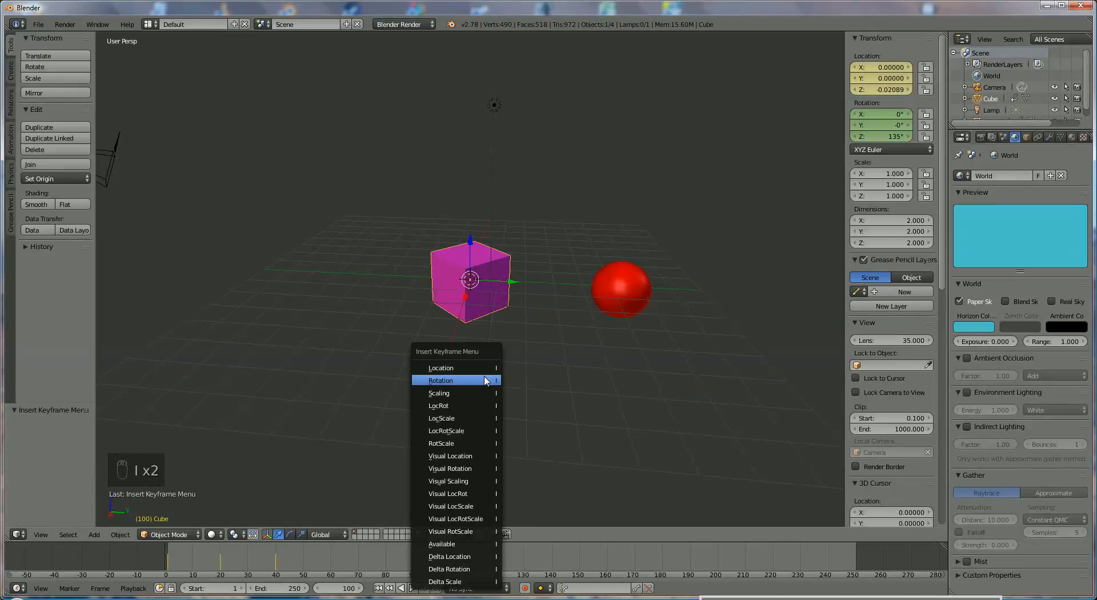
{"action": "left_click", "coordinate": [485, 376]}
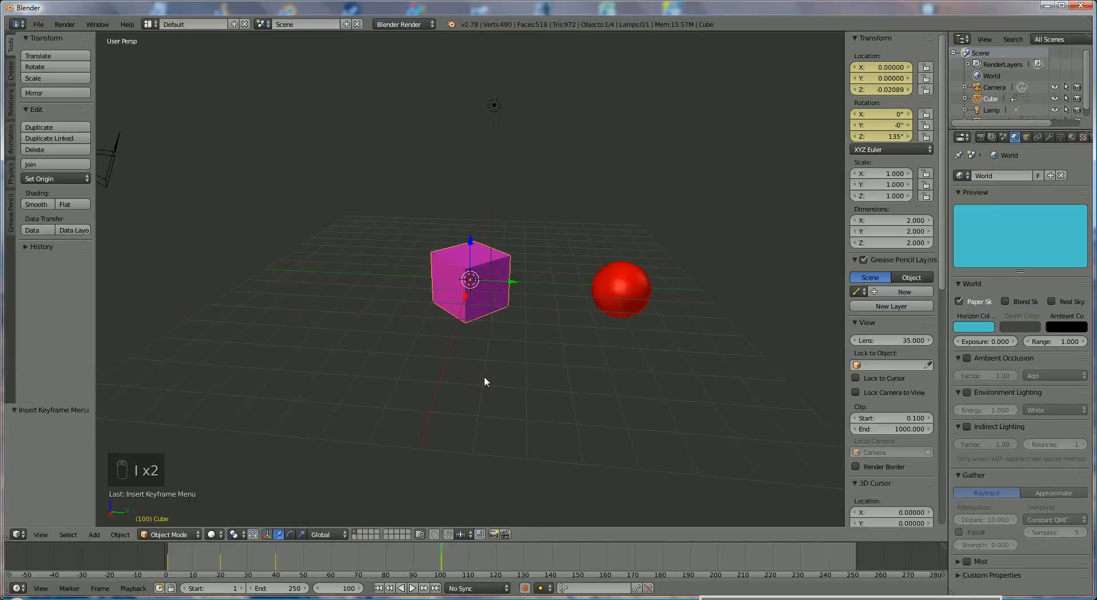
Set the animation's end frame to 101.
{"action": "left_click", "coordinate": [285, 589]}
{"action": "type", "text": "10"}
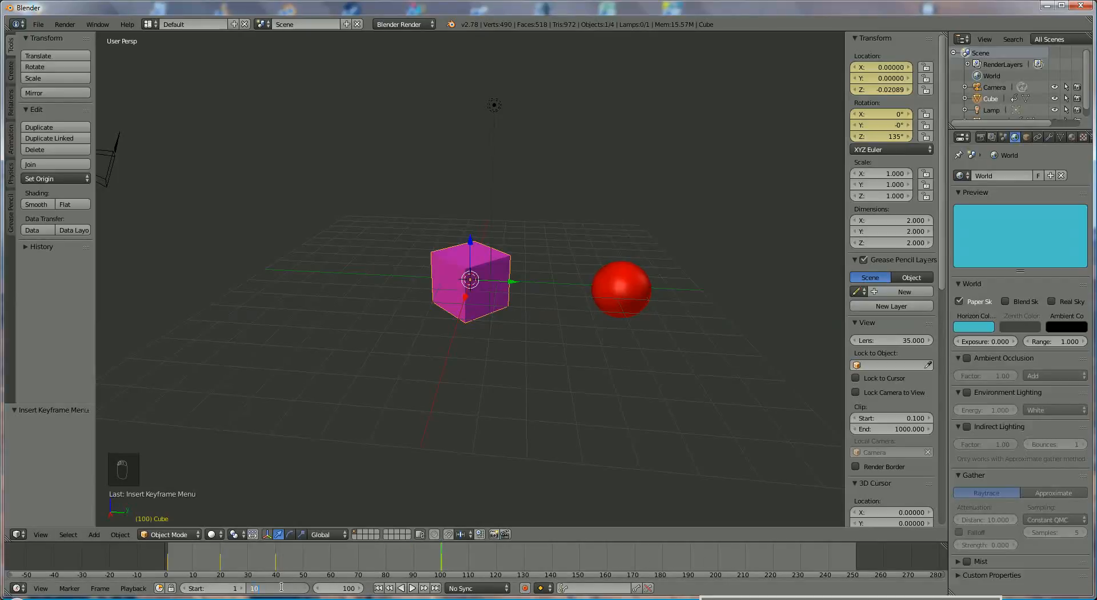
{"action": "type", "text": "1"}
{"action": "key", "text": "Return"}
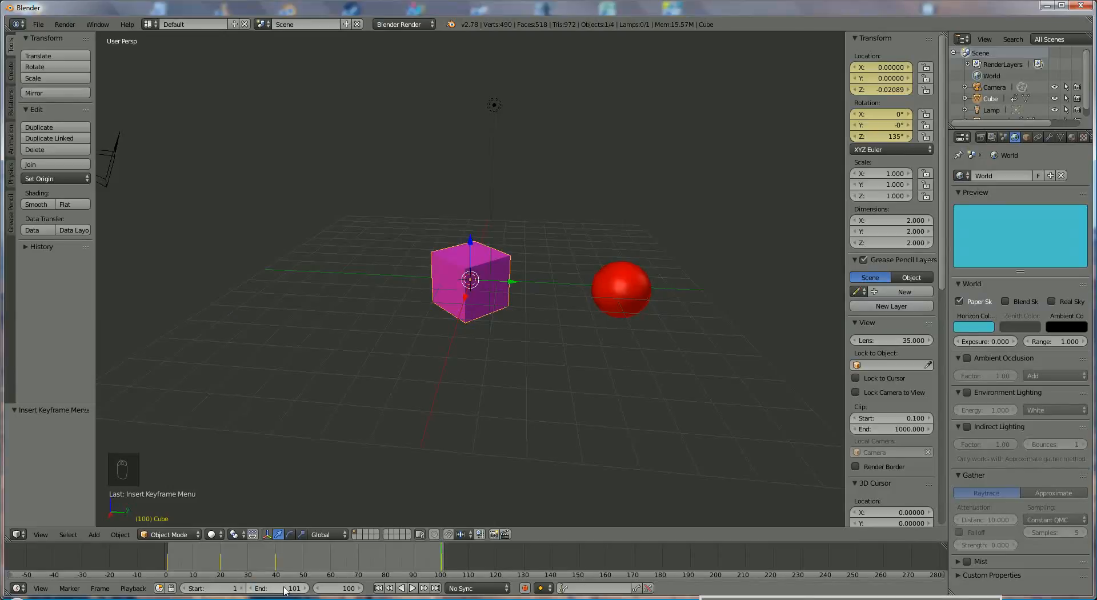
Play the animation from its first frame to check the cube and sphere motion, and stop the playback.
{"action": "left_click", "coordinate": [379, 589]}
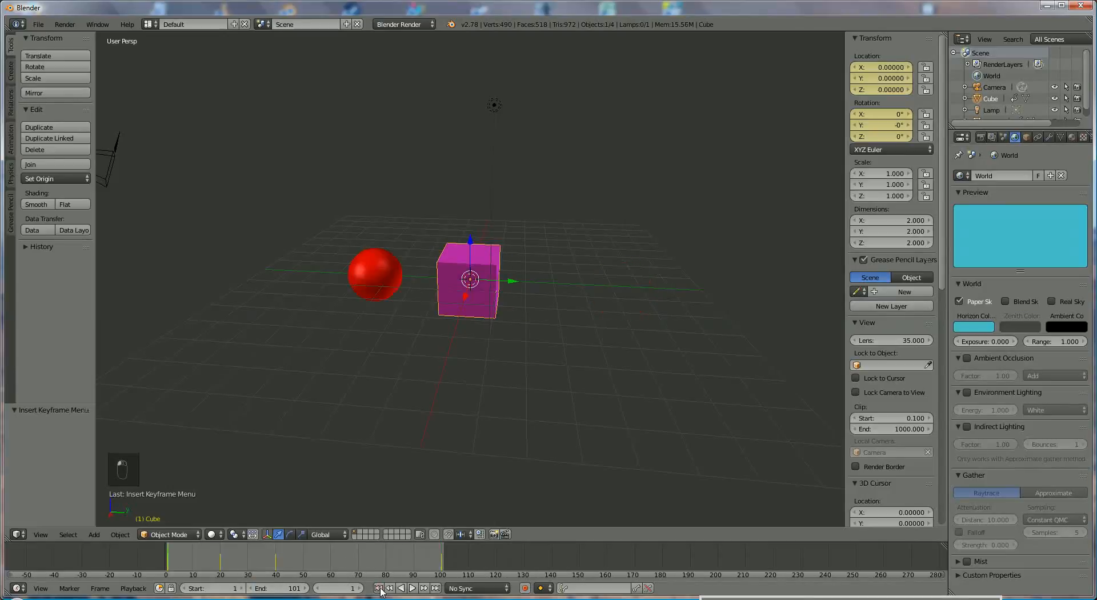
{"action": "left_click", "coordinate": [412, 590]}
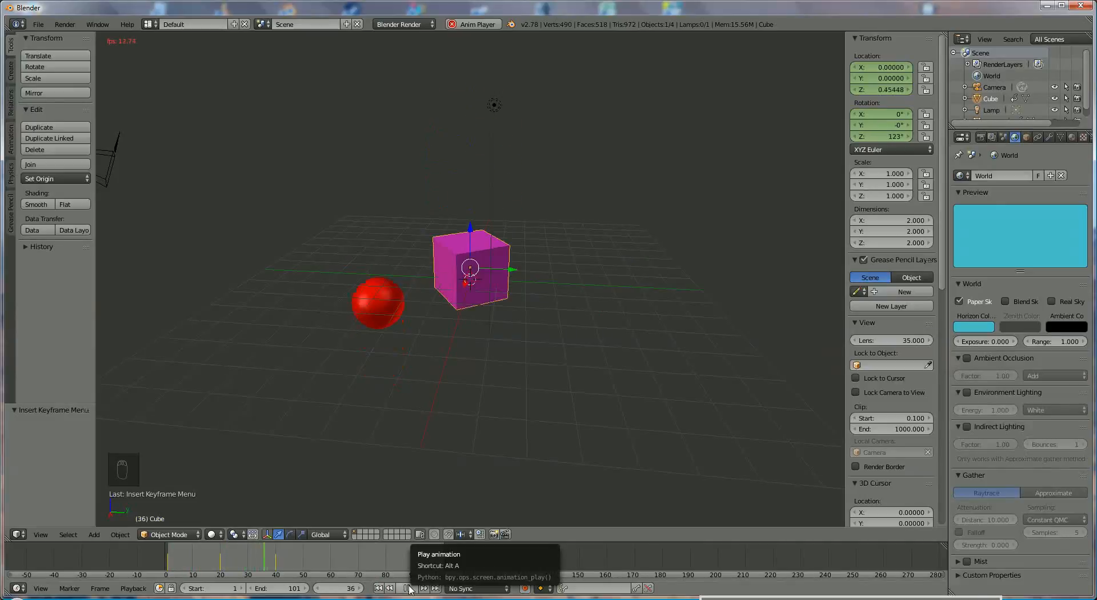
{"action": "left_click", "coordinate": [409, 589]}
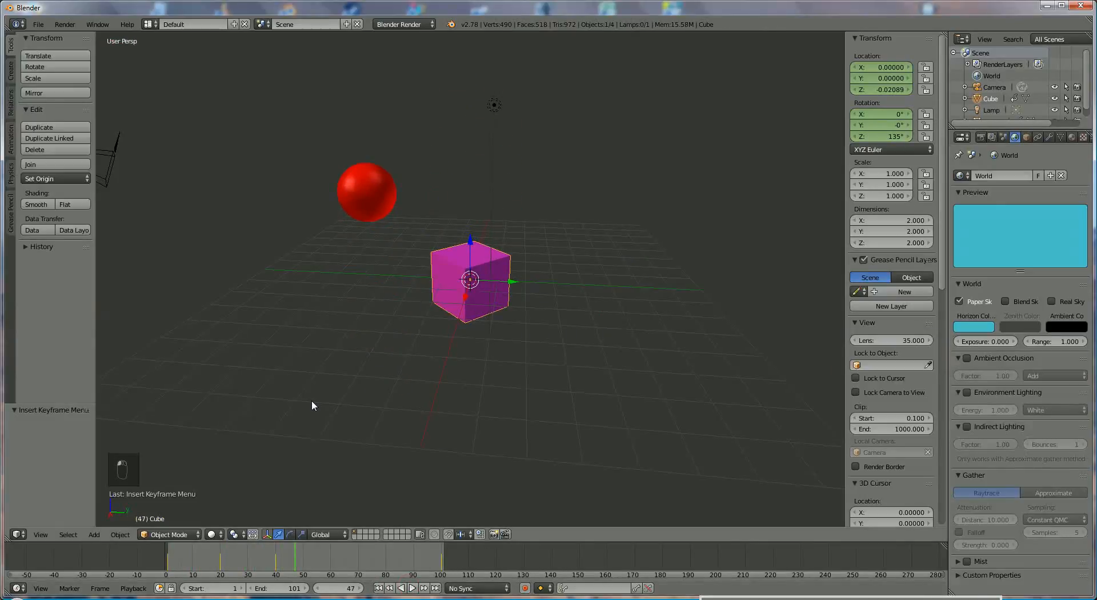
Lock the camera to the view, reframe it to a distant side view of the cube and sphere, and unlock it.
{"action": "key", "text": "KP_3"}
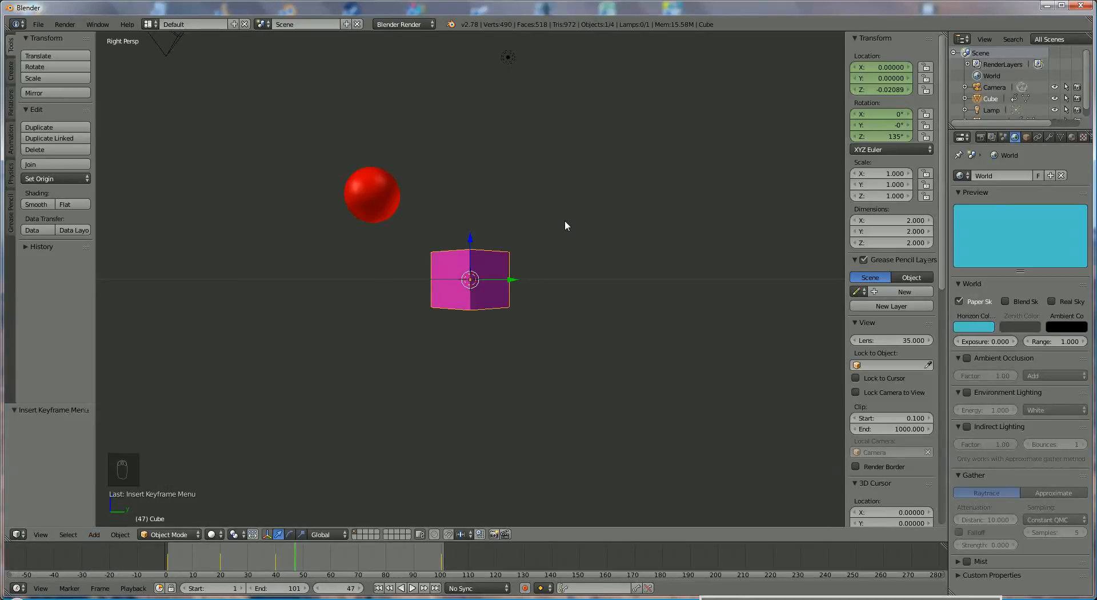
{"action": "key", "text": "KP_0"}
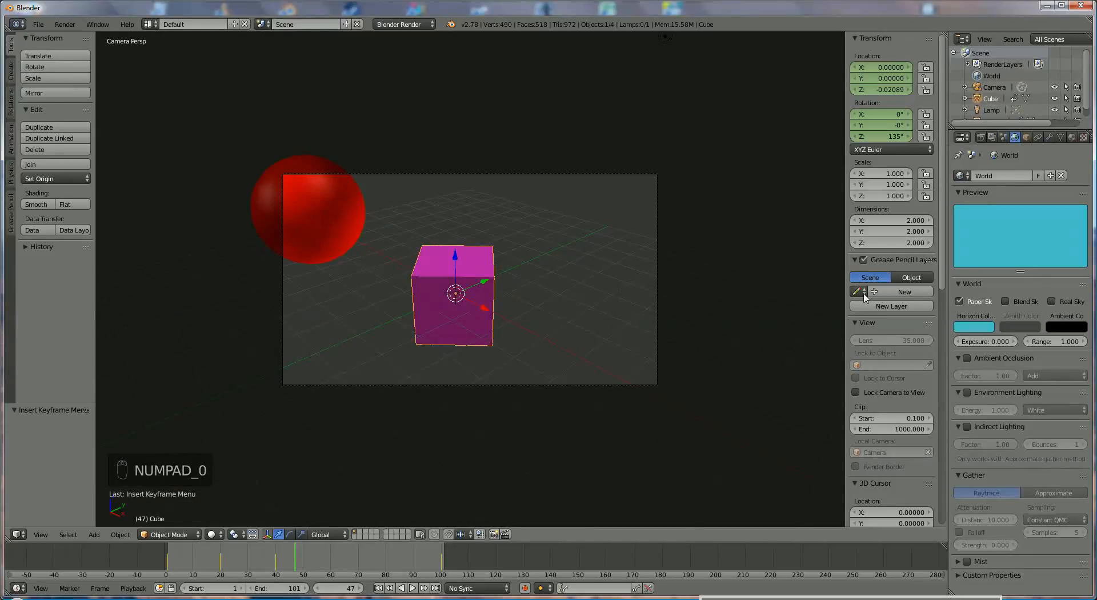
{"action": "left_click", "coordinate": [857, 393]}
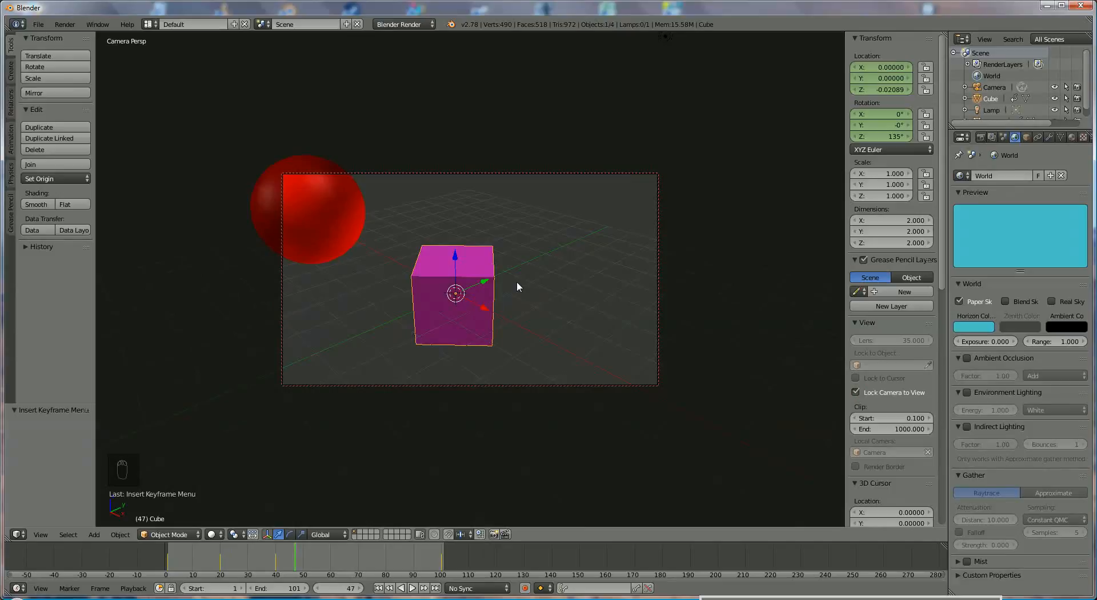
{"action": "middle_click_drag", "start_coordinate": [517, 282], "coordinate": [460, 270]}
{"action": "scroll", "coordinate": [489, 259], "scroll_direction": "down", "scroll_amount": 5}
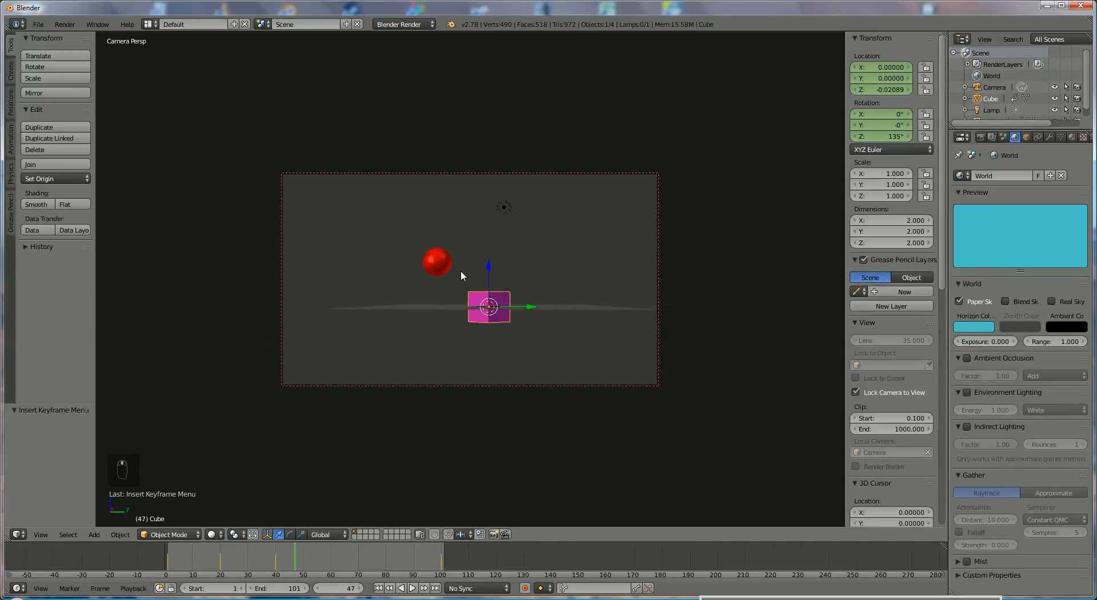
{"action": "scroll", "coordinate": [461, 270], "scroll_direction": "down", "scroll_amount": 1}
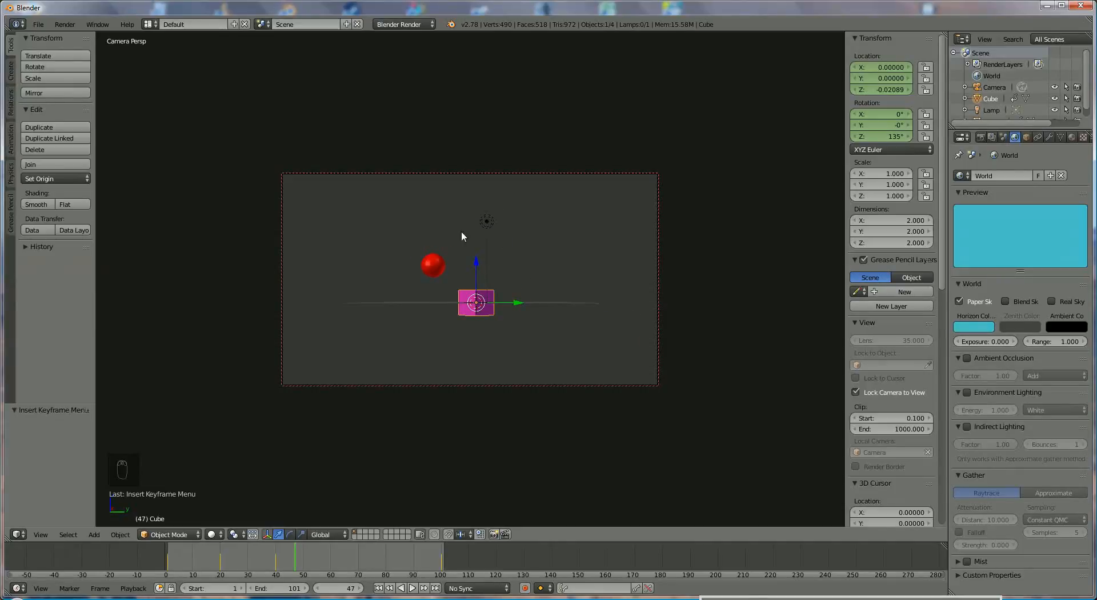
{"action": "left_click", "coordinate": [856, 392]}
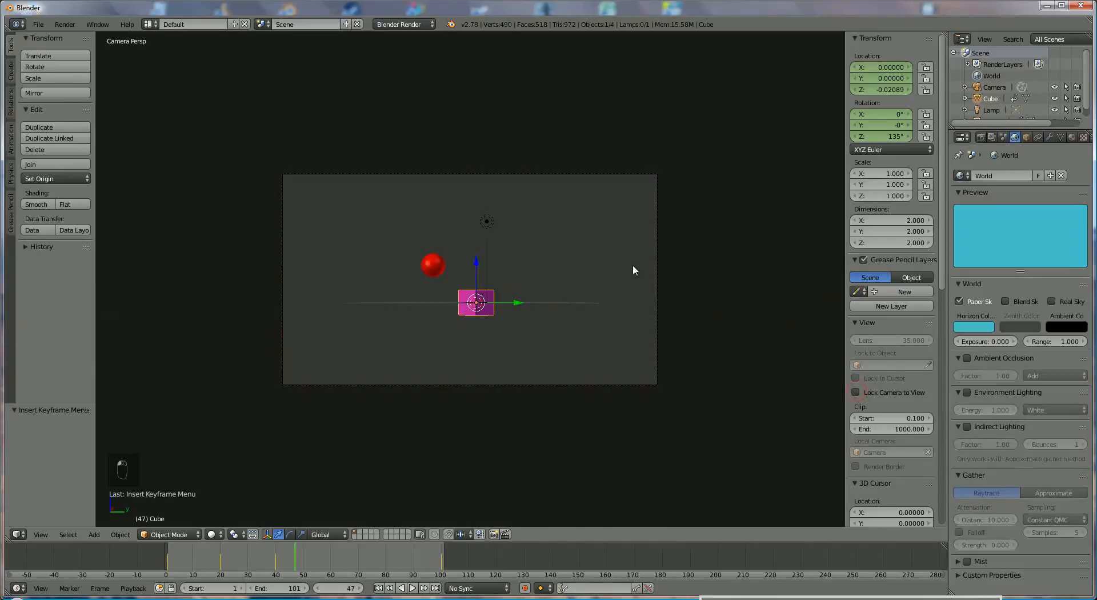
{"action": "key", "text": "KP_0"}
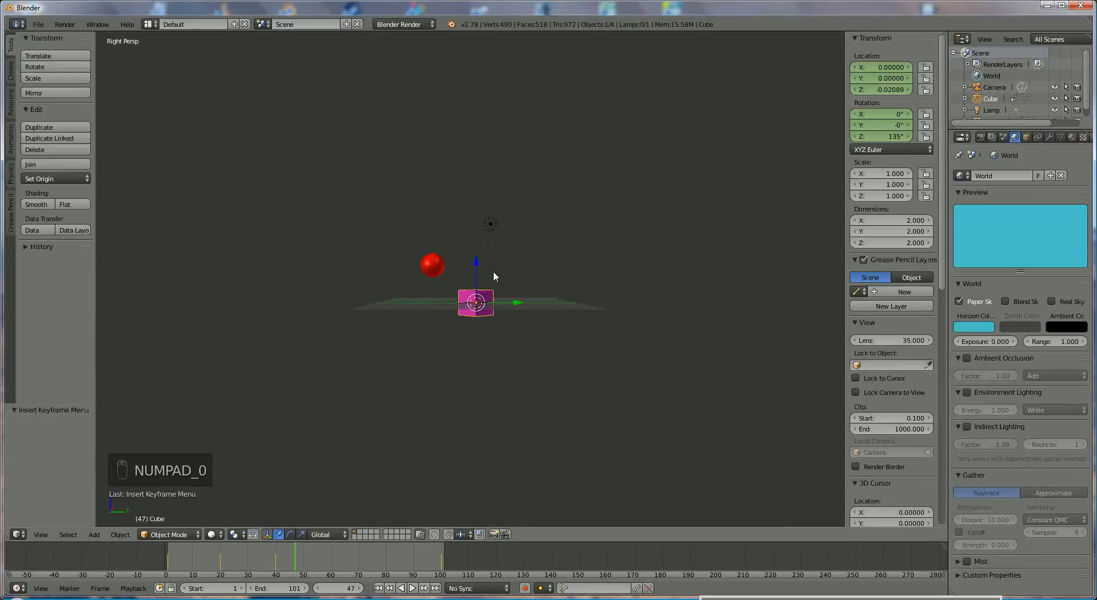
Move the lamp about 2.83 along Y and about -4.73 along X.
{"action": "middle_click_drag", "start_coordinate": [551, 275], "coordinate": [540, 344]}
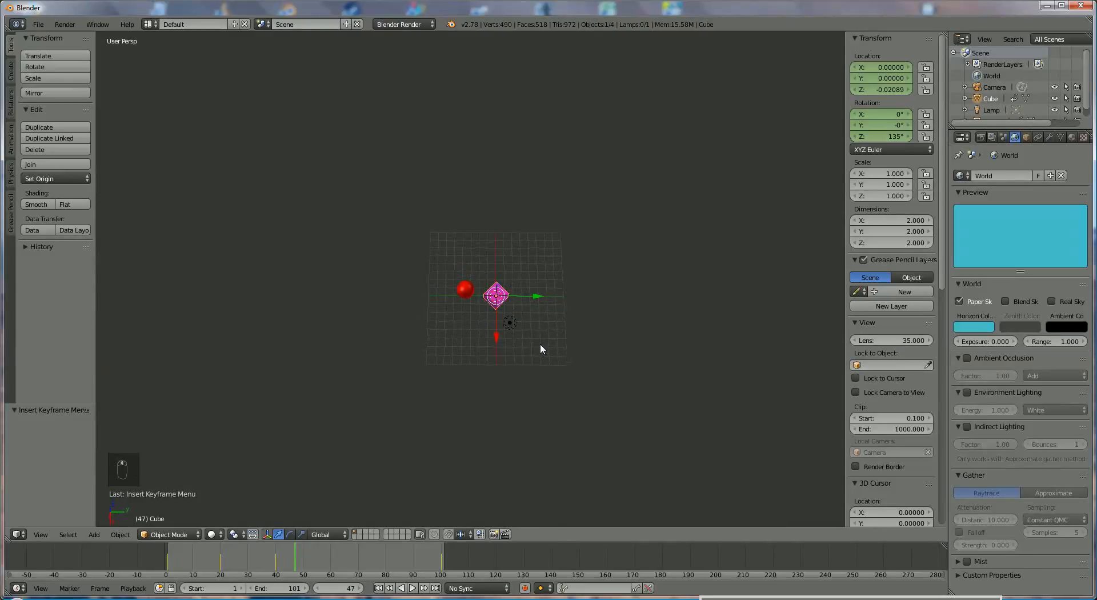
{"action": "scroll", "coordinate": [540, 345], "scroll_direction": "up", "scroll_amount": 3}
{"action": "right_click", "coordinate": [482, 301]}
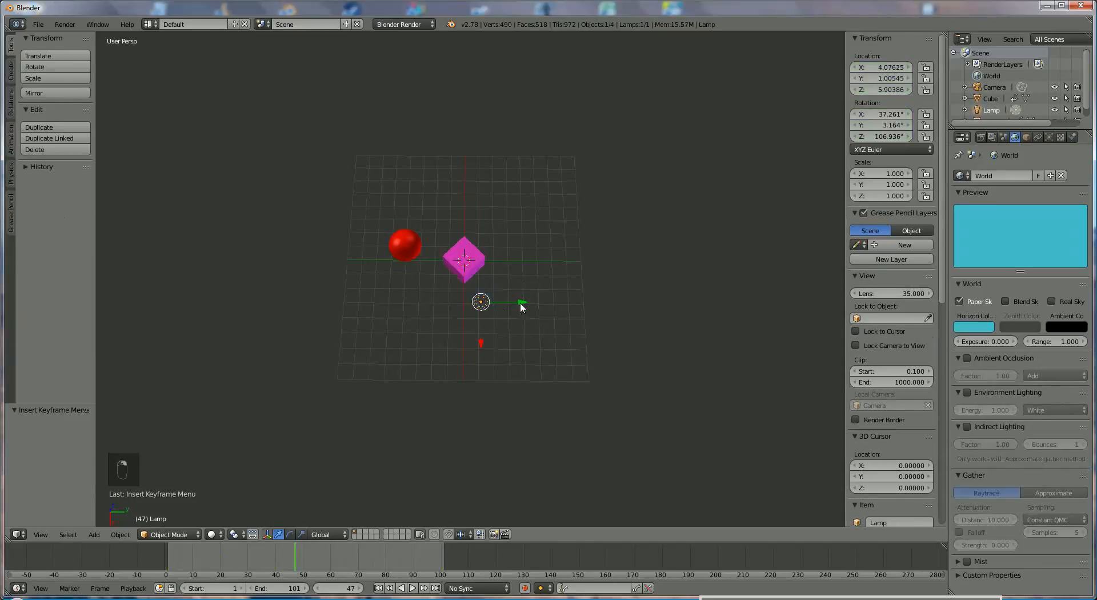
{"action": "key", "text": "g"}
{"action": "key", "text": "y"}
{"action": "left_click", "coordinate": [573, 301]}
{"action": "key", "text": "g"}
{"action": "key", "text": "x"}
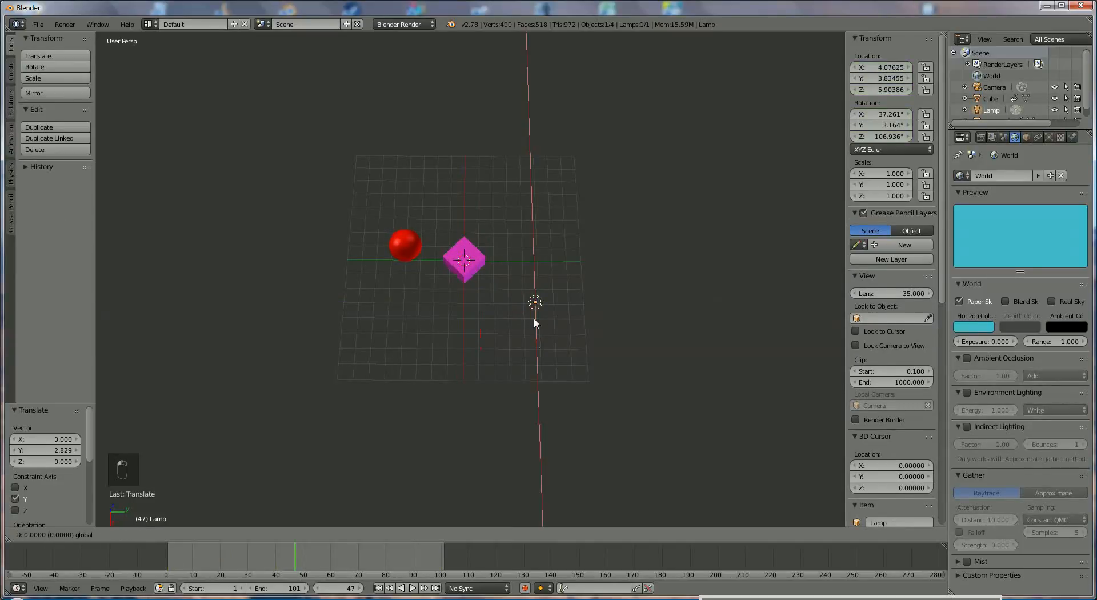
{"action": "left_click", "coordinate": [536, 257]}
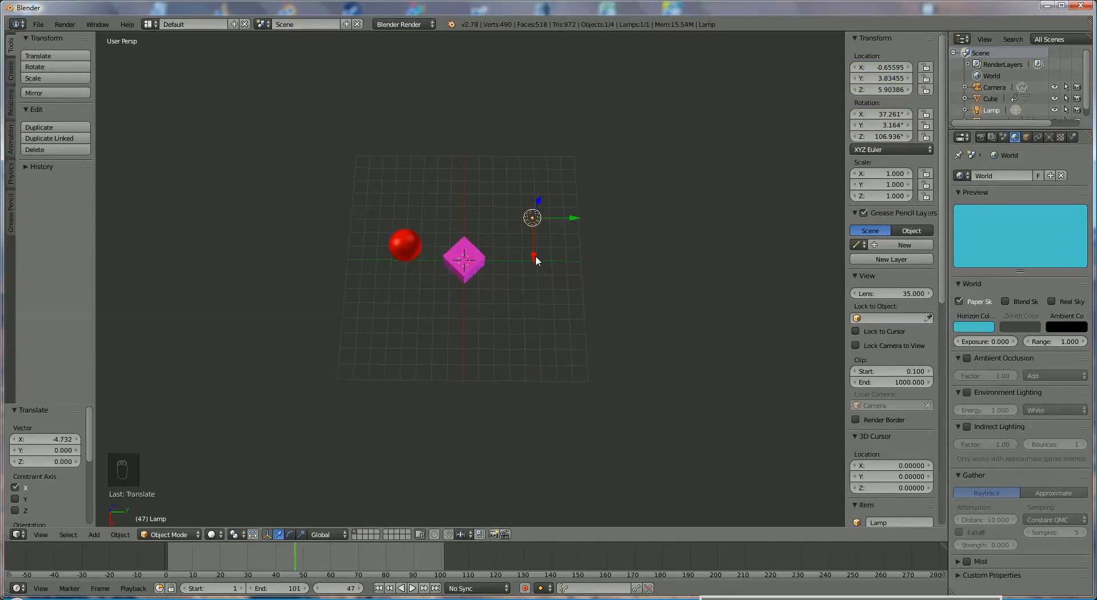
Duplicate the lamp about -8.74 along Y to the sphere's side, and move the copy about 1.95 along X.
{"action": "key", "text": "shift+d"}
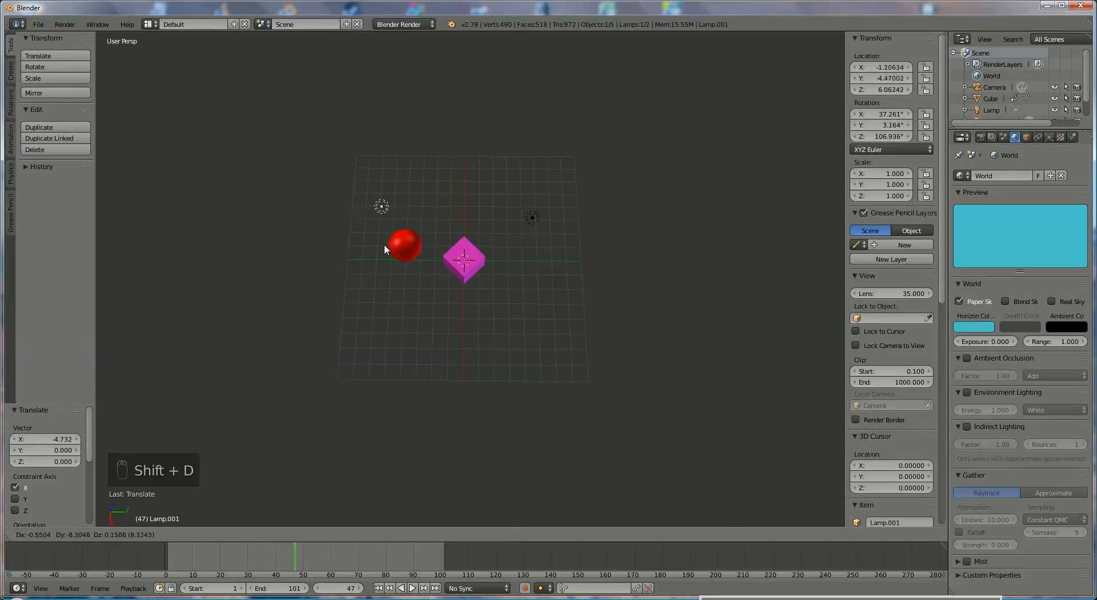
{"action": "left_click", "coordinate": [376, 247]}
{"action": "middle_click_drag", "start_coordinate": [479, 266], "coordinate": [468, 186]}
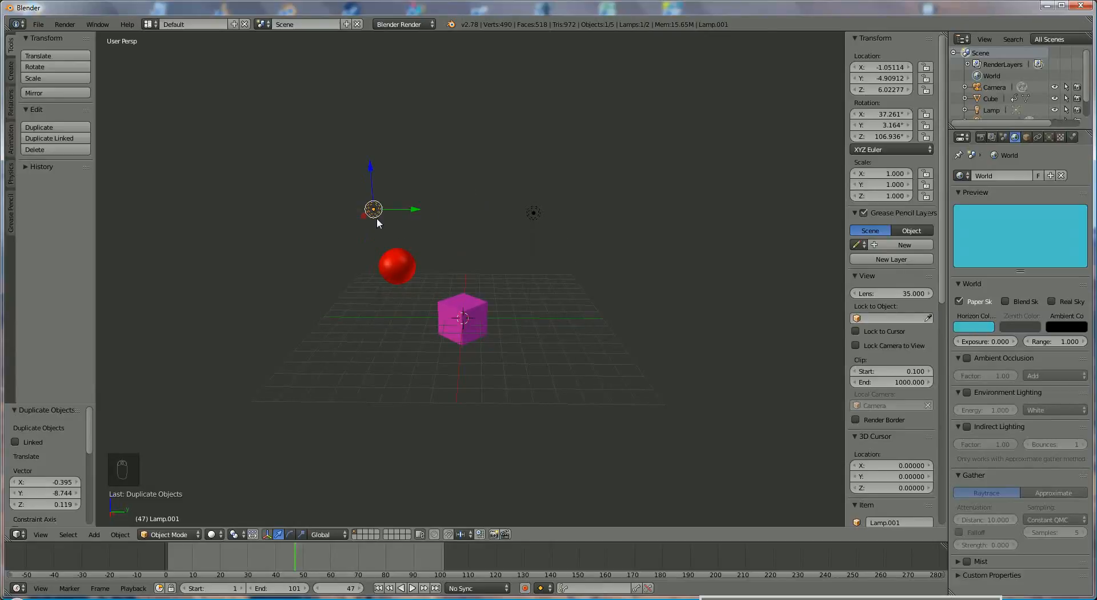
{"action": "key", "text": "g"}
{"action": "key", "text": "x"}
{"action": "left_click", "coordinate": [357, 224]}
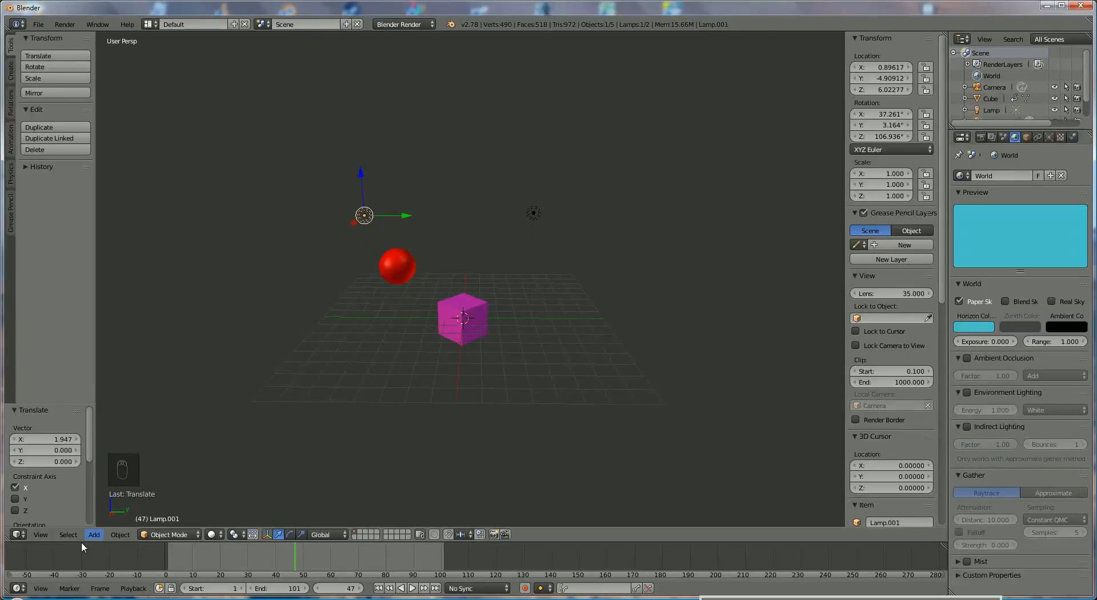
Switch the 3D View area to the Video Sequence Editor and set the current frame to 1.
{"action": "left_click", "coordinate": [19, 535]}
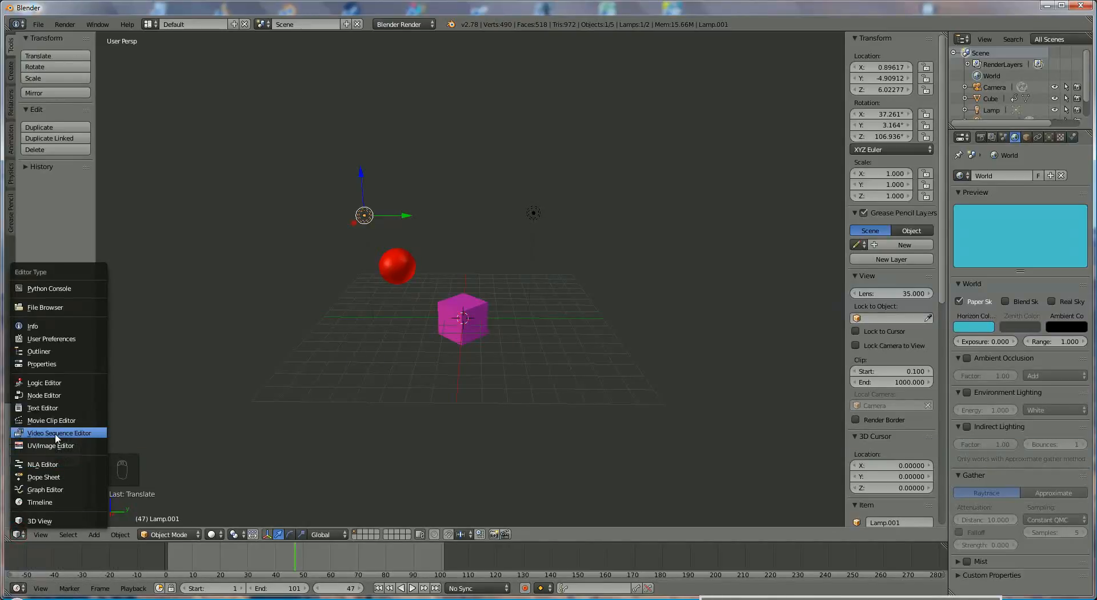
{"action": "left_click", "coordinate": [81, 433]}
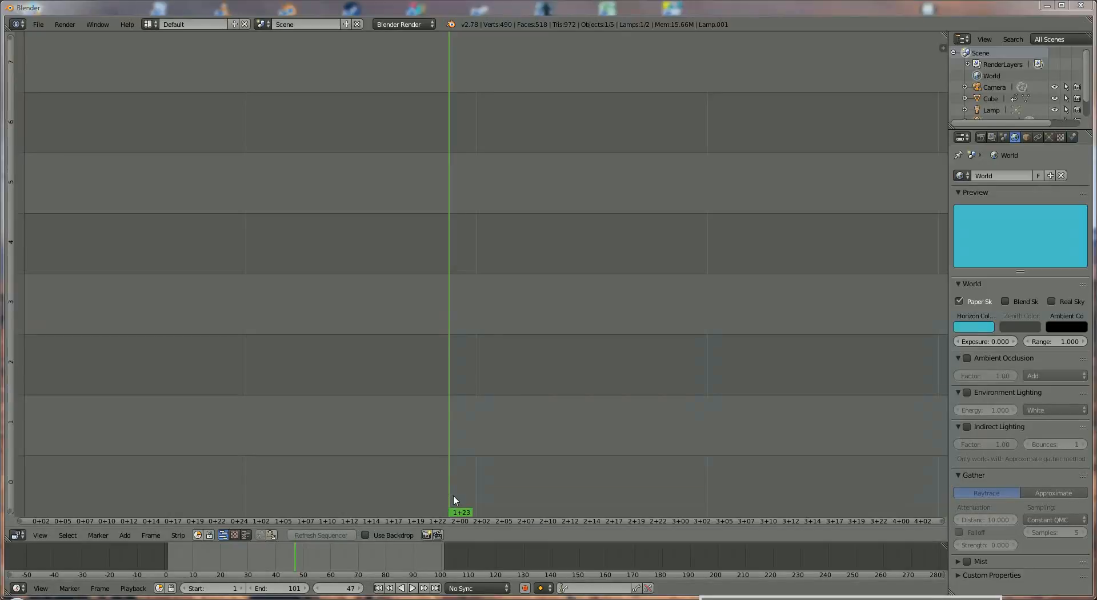
{"action": "left_click", "coordinate": [379, 589]}
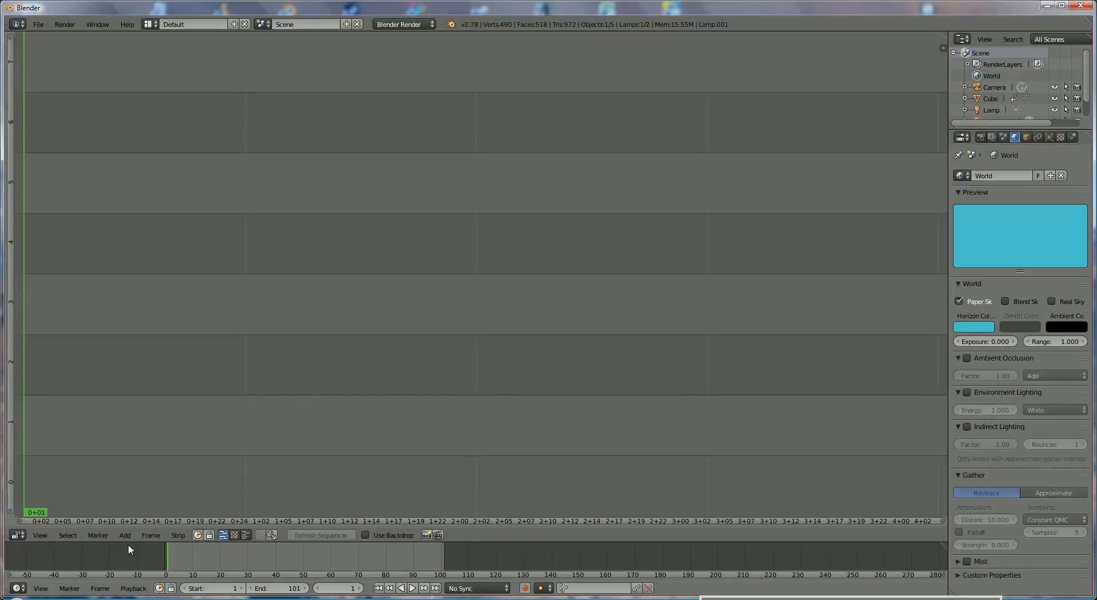
{"action": "left_click", "coordinate": [192, 559]}
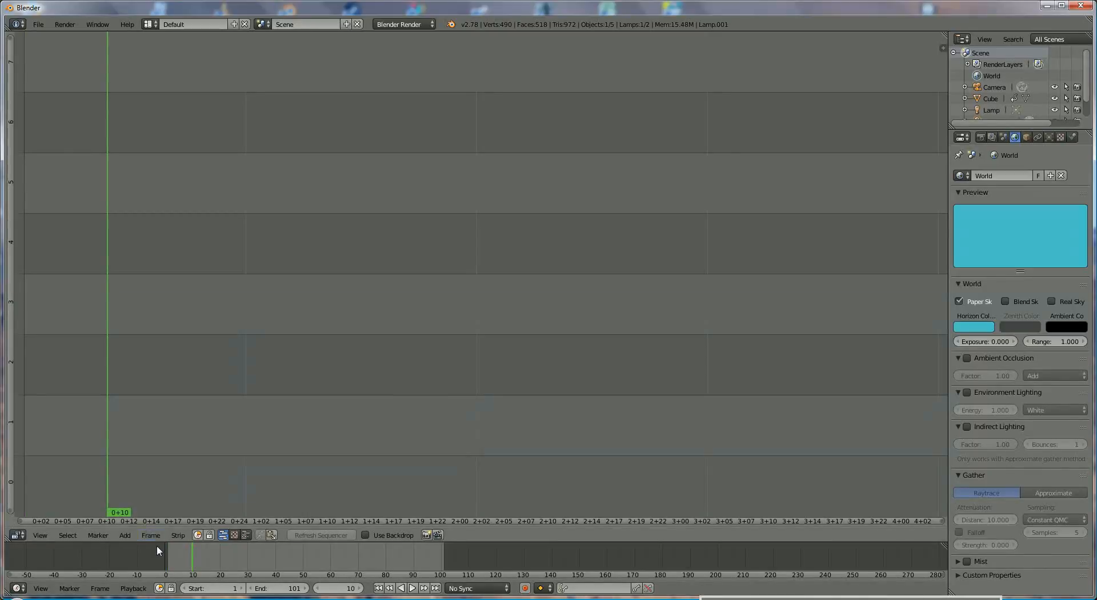
{"action": "left_click", "coordinate": [168, 558]}
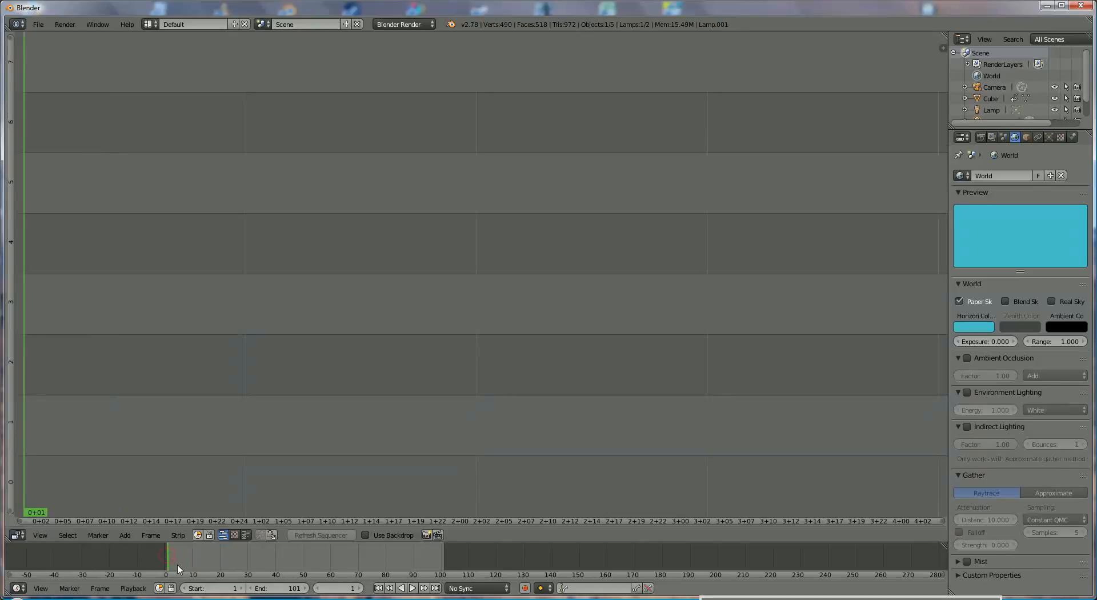
Add Floaters.mp3 from D:\blender\audio-adding as a sound strip starting at frame 1 on channel 1.
{"action": "left_click", "coordinate": [125, 535]}
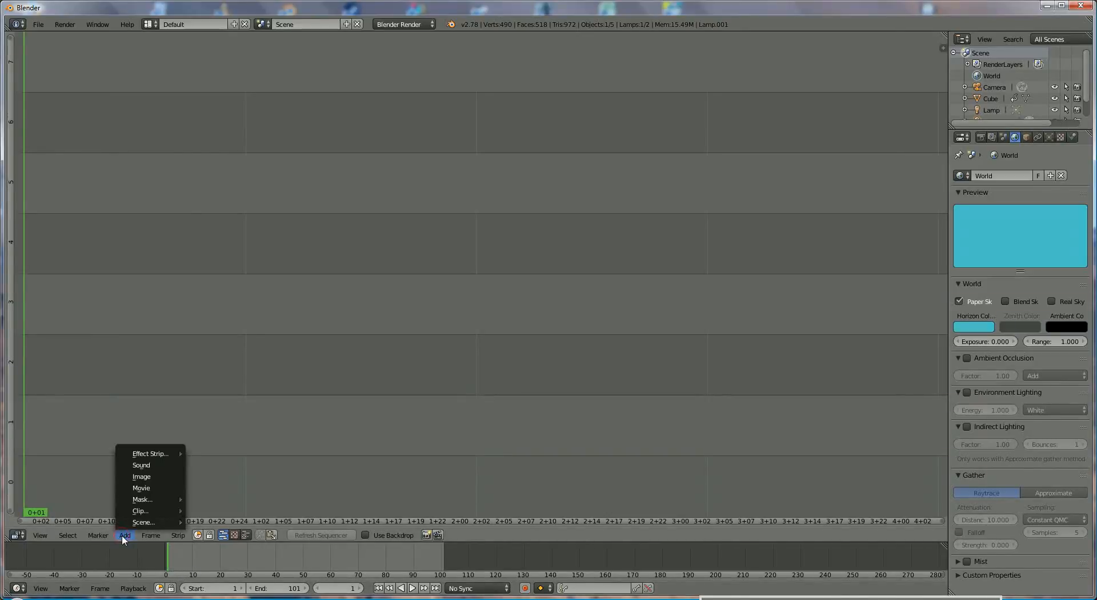
{"action": "left_click", "coordinate": [140, 466]}
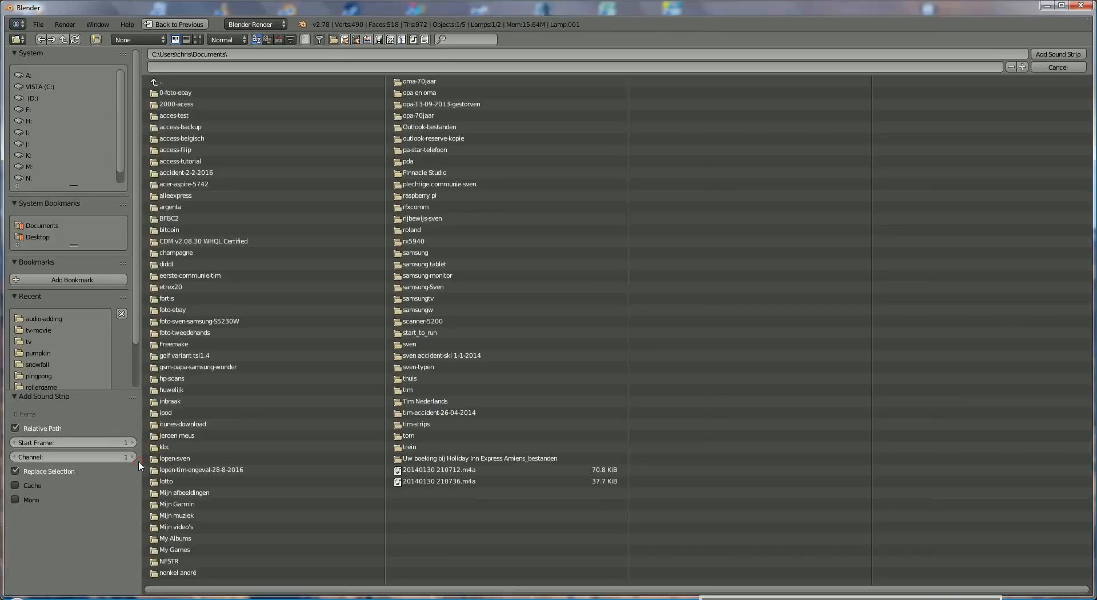
{"action": "left_click", "coordinate": [35, 98]}
{"action": "left_click", "coordinate": [162, 105]}
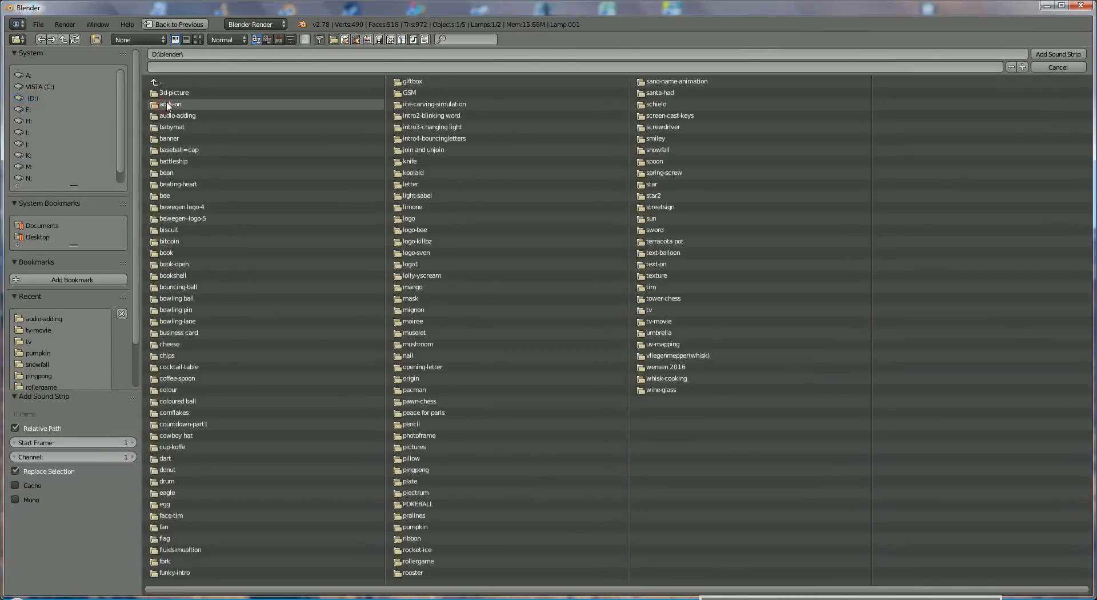
{"action": "left_click", "coordinate": [175, 115]}
{"action": "double_click", "coordinate": [173, 92]}
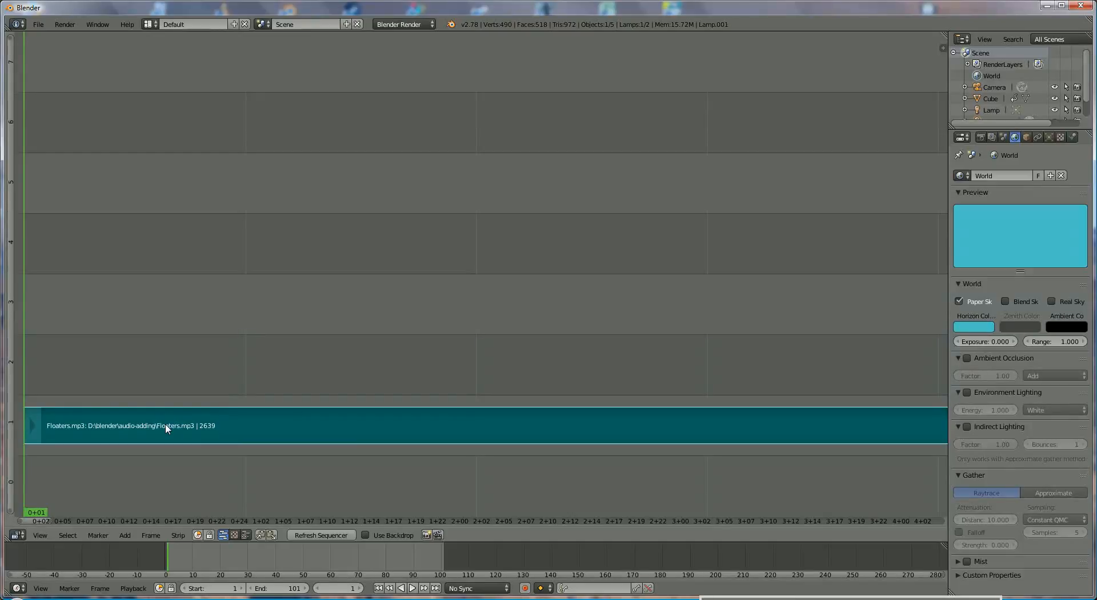
Slide the Floaters.mp3 strip to start at frame 12, and move it back to frame 1.
{"action": "right_click_drag", "start_coordinate": [167, 429], "coordinate": [271, 430]}
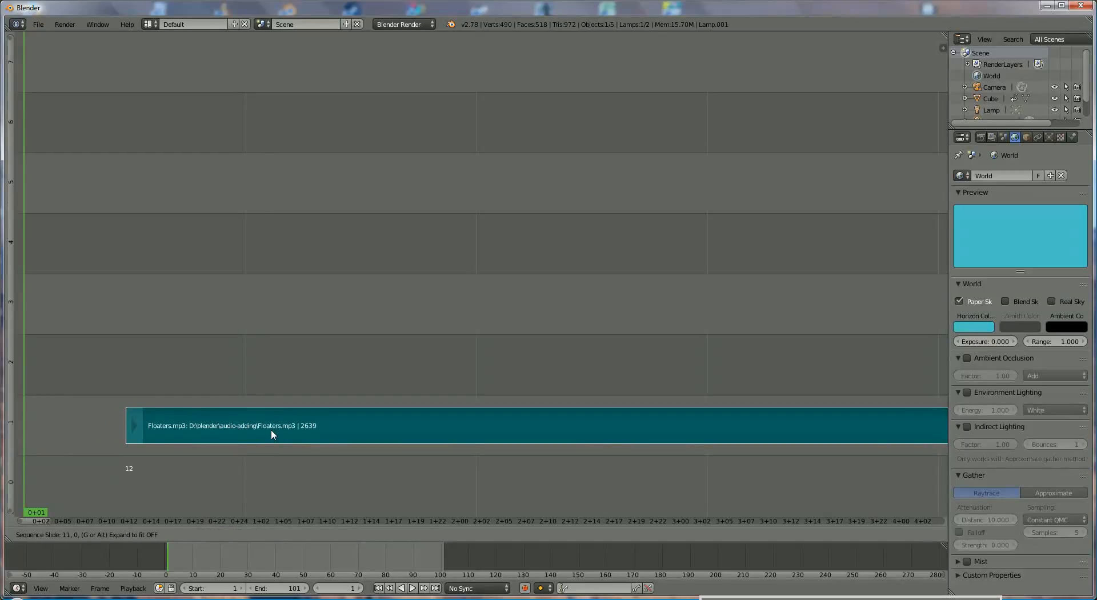
{"action": "right_click_drag", "start_coordinate": [271, 430], "coordinate": [271, 430]}
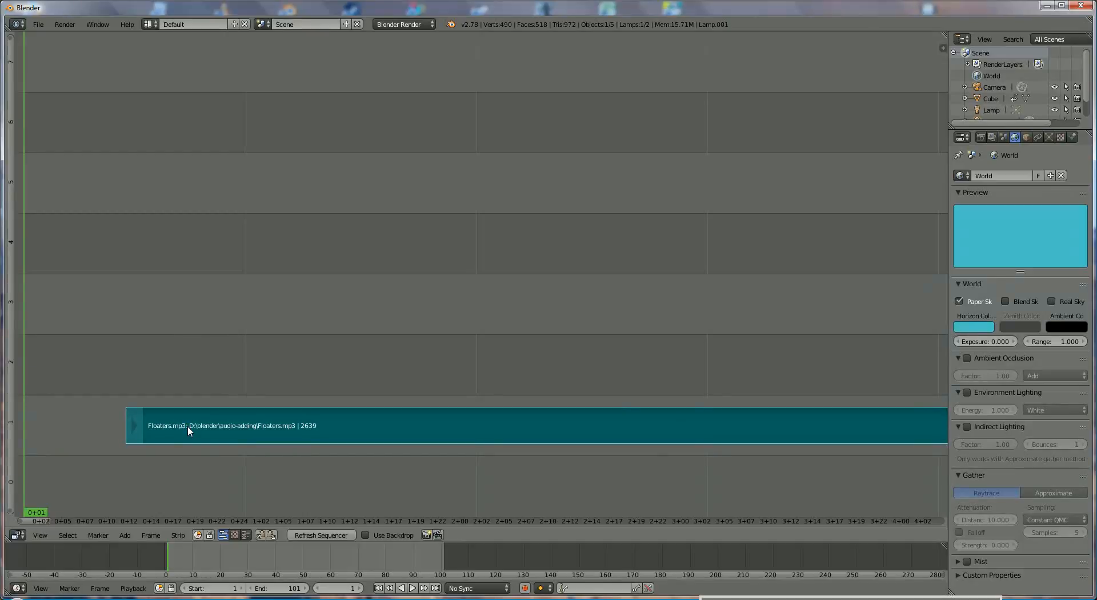
{"action": "right_click_drag", "start_coordinate": [187, 427], "coordinate": [88, 430]}
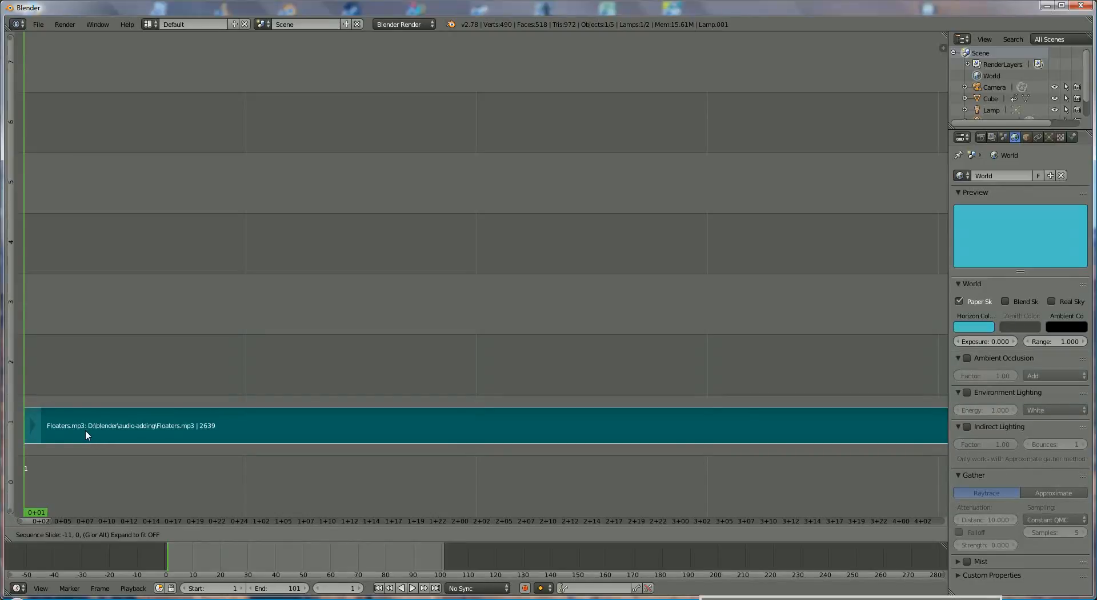
{"action": "right_click_drag", "start_coordinate": [86, 431], "coordinate": [86, 431]}
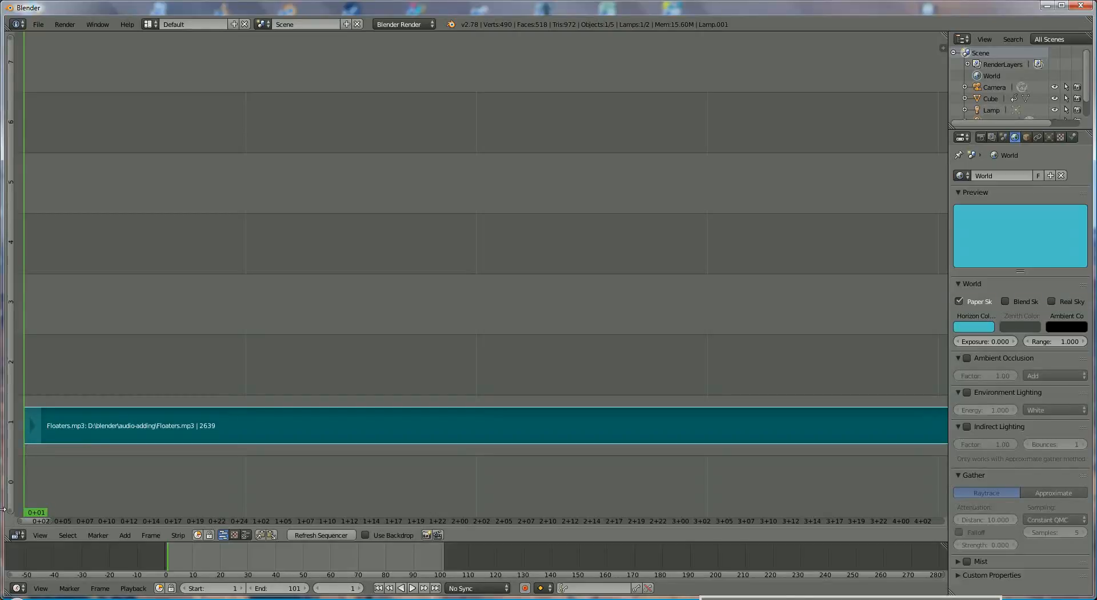
Return the area to the 3D View, preview the animation with sound from the right side, and rewind to frame 1.
{"action": "left_click", "coordinate": [21, 534]}
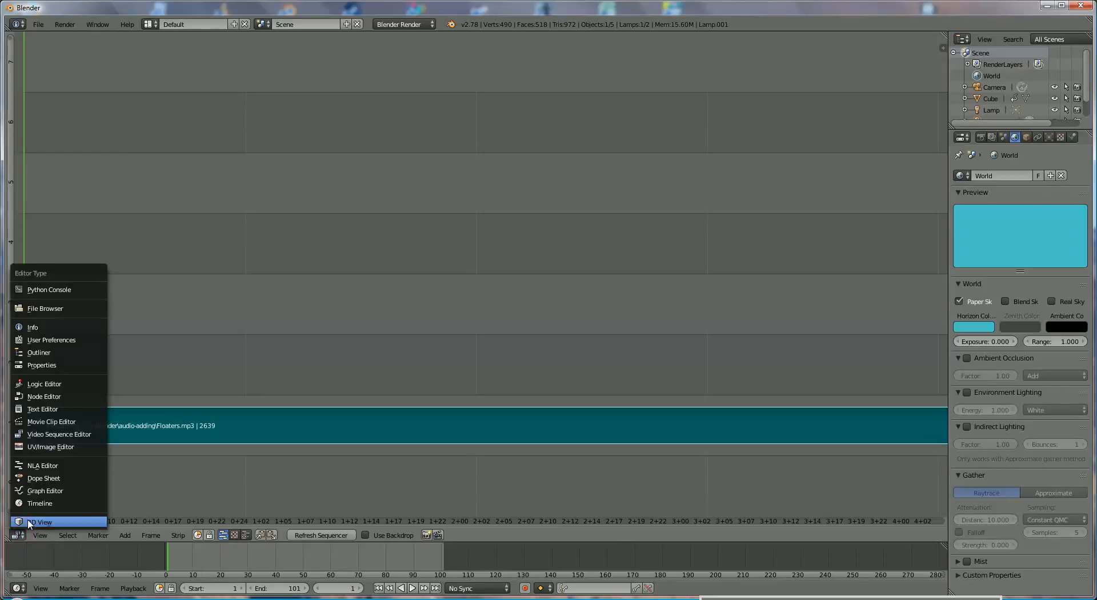
{"action": "left_click", "coordinate": [29, 522]}
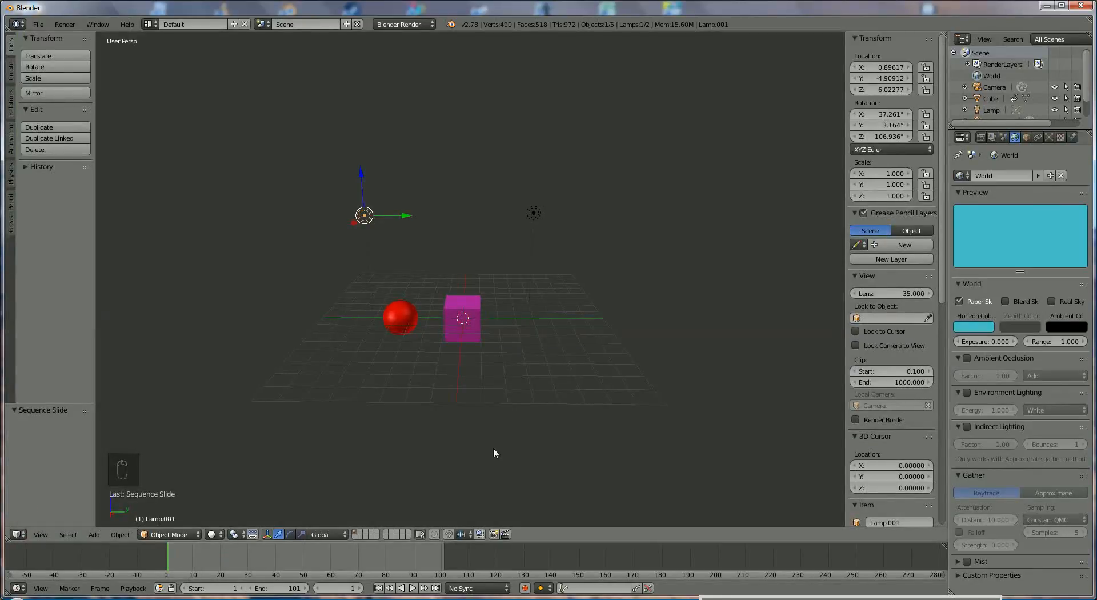
{"action": "key", "text": "KP_3"}
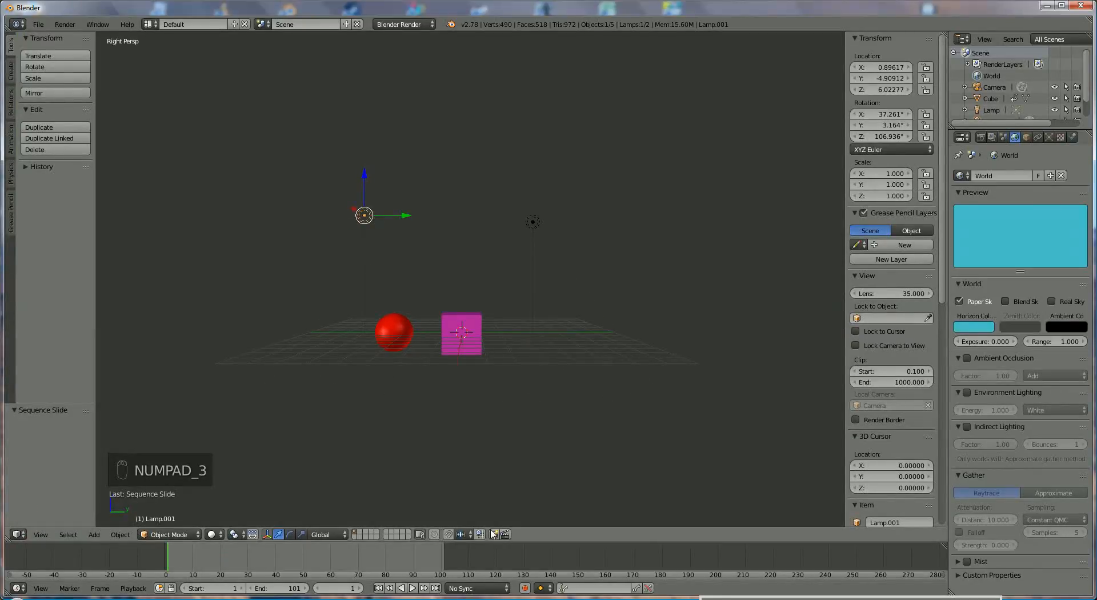
{"action": "left_click", "coordinate": [413, 588]}
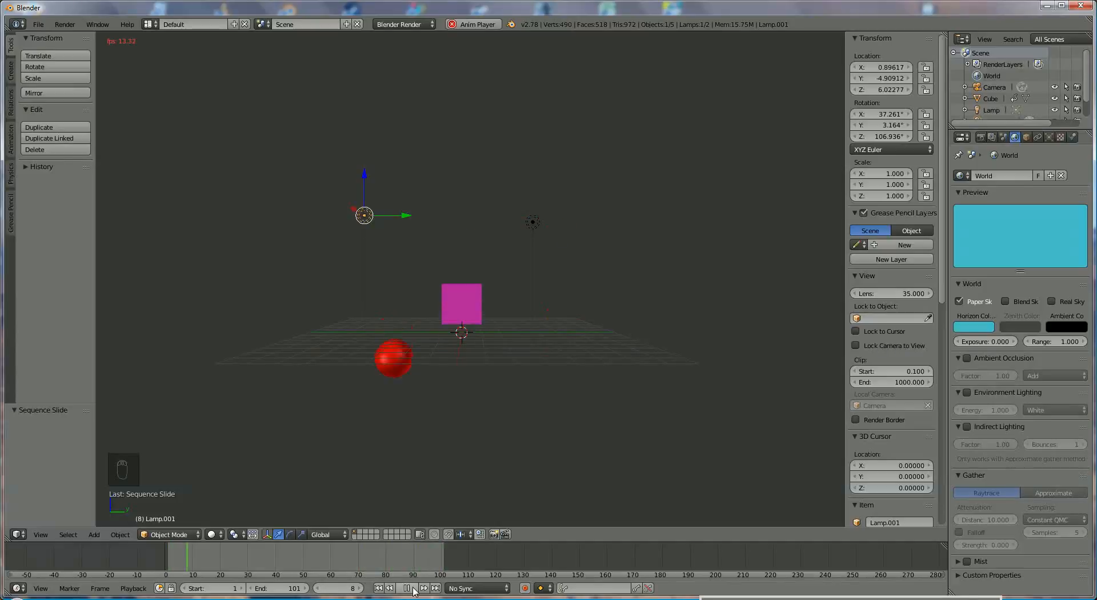
{"action": "left_click", "coordinate": [407, 589]}
{"action": "left_click", "coordinate": [379, 588]}
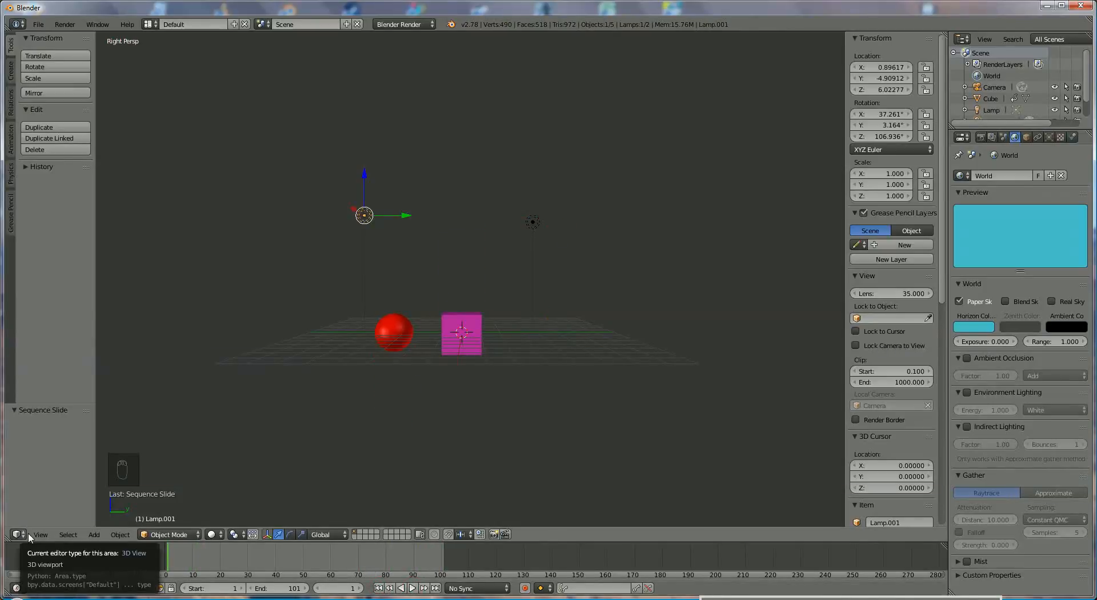
Add Thunder Crack.mp3 in the Video Sequence Editor as a second sound strip starting at frame 20.
{"action": "left_click", "coordinate": [220, 560]}
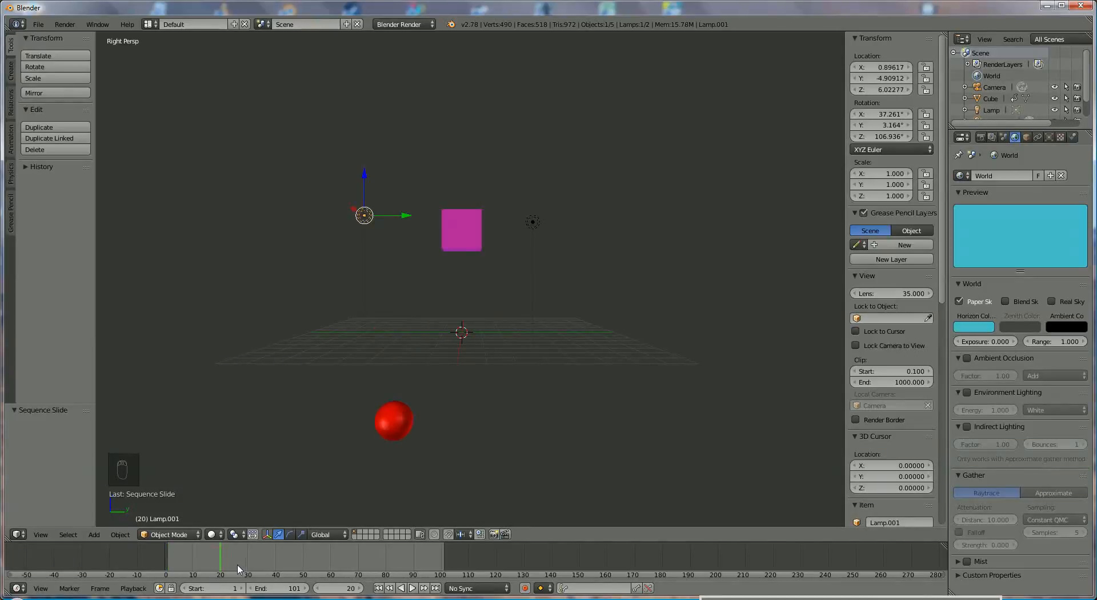
{"action": "left_click", "coordinate": [22, 535]}
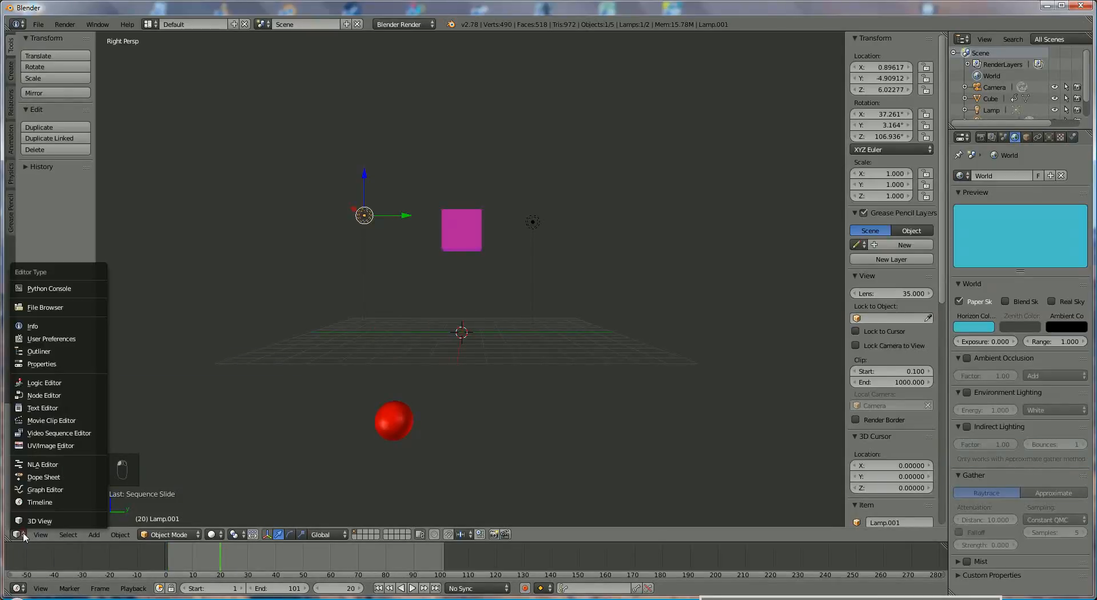
{"action": "left_click", "coordinate": [57, 438]}
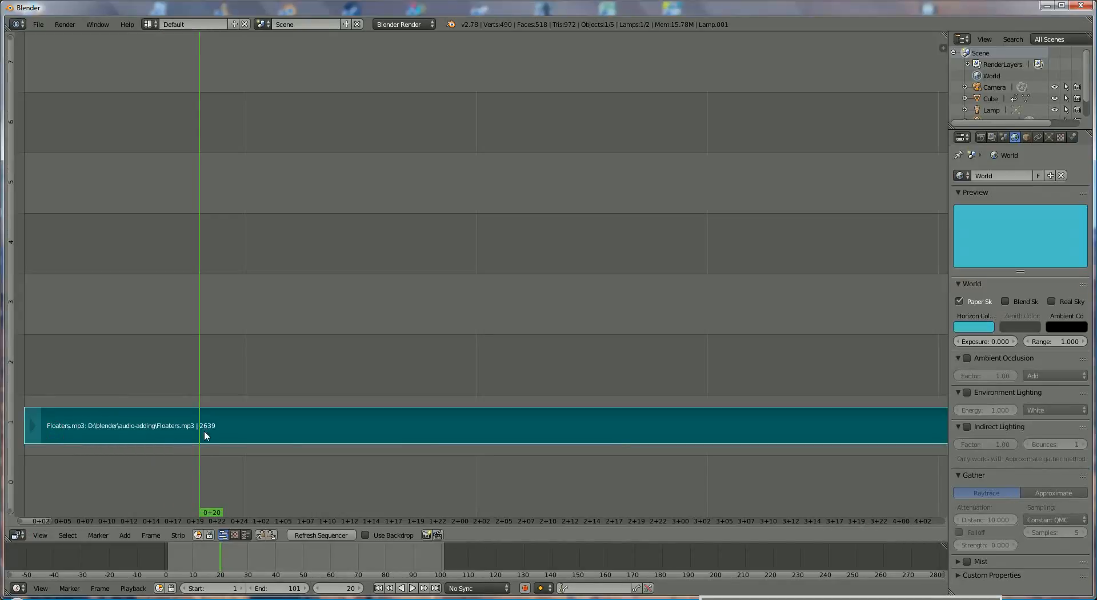
{"action": "left_click", "coordinate": [130, 536]}
{"action": "left_click", "coordinate": [141, 465]}
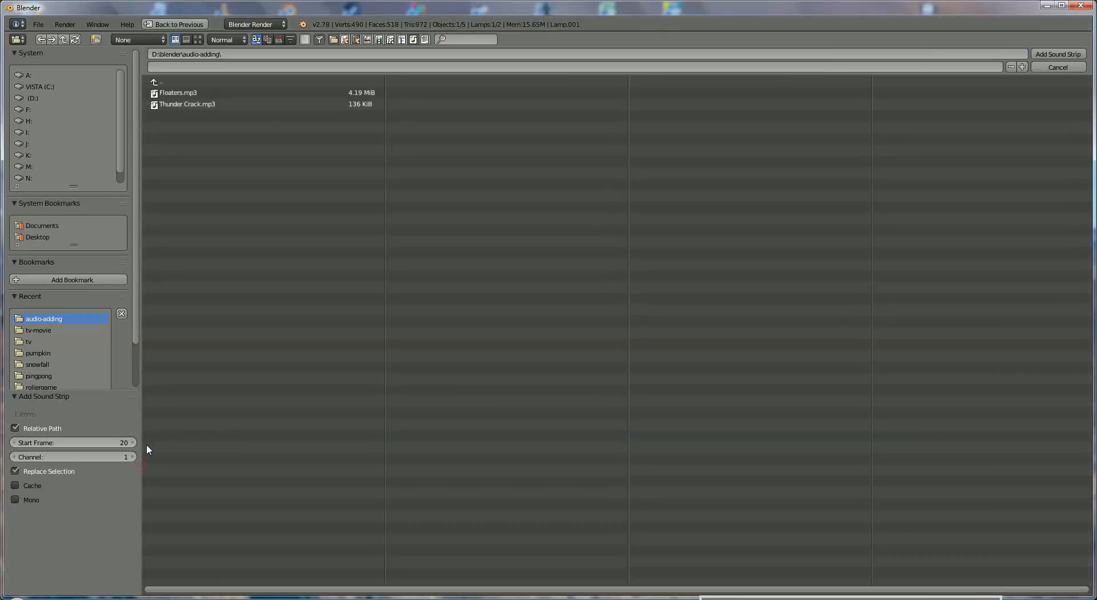
{"action": "double_click", "coordinate": [179, 104]}
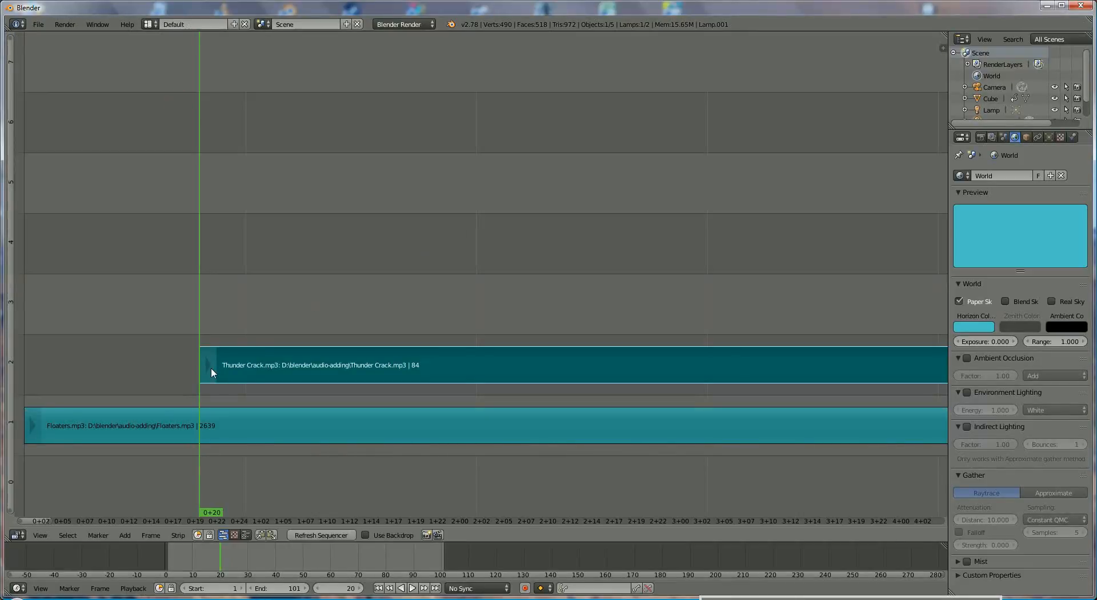
Switch back to the 3D View, play the animation from frame 1 to check both sounds, and rewind it.
{"action": "left_click", "coordinate": [19, 534]}
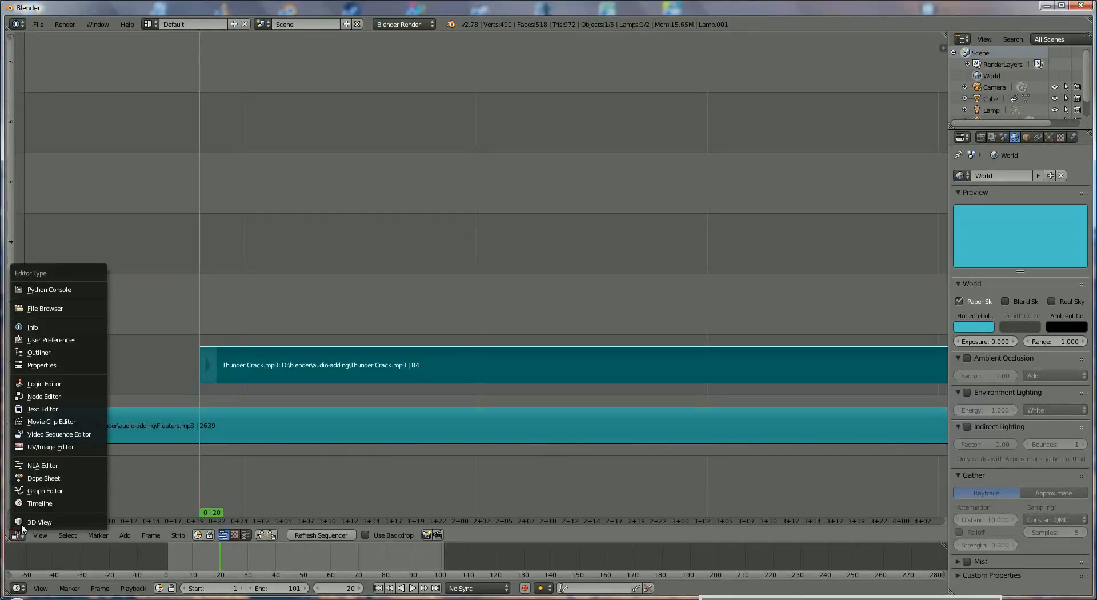
{"action": "left_click", "coordinate": [23, 523]}
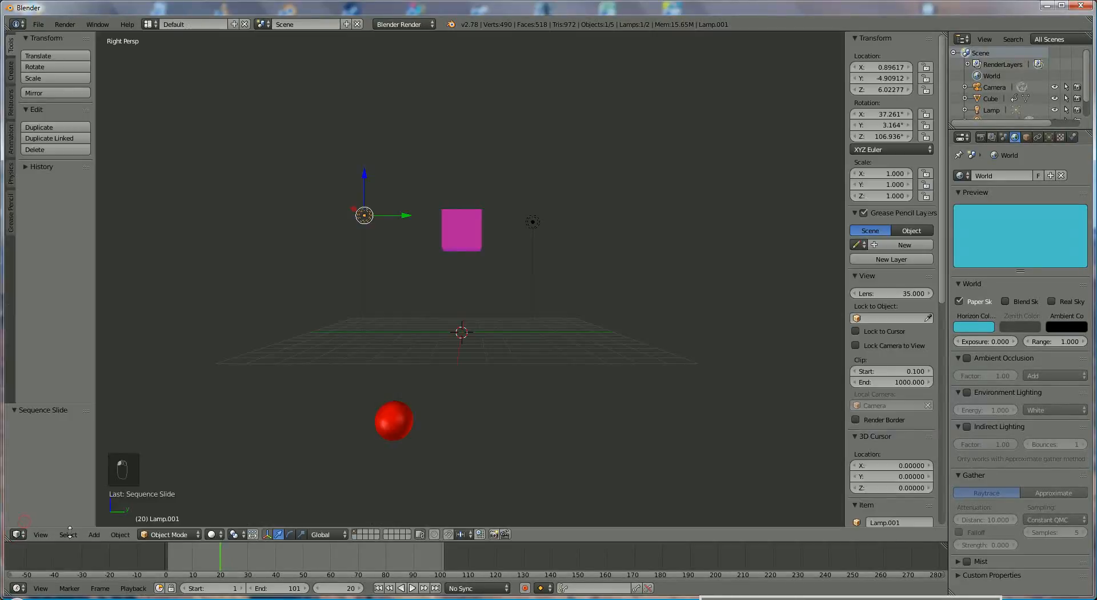
{"action": "left_click", "coordinate": [379, 589]}
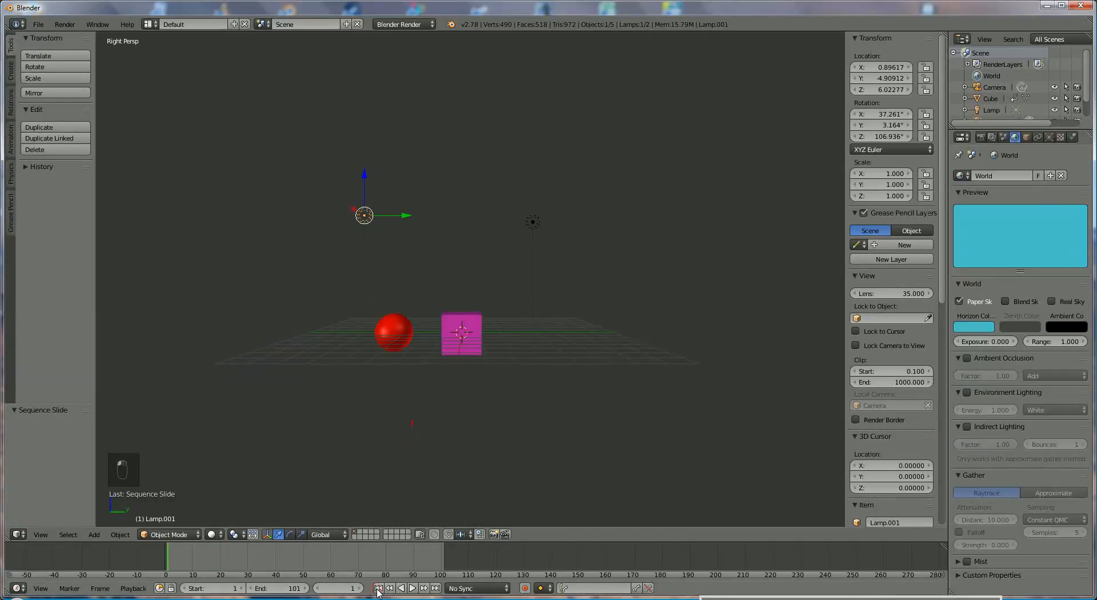
{"action": "left_click", "coordinate": [412, 588]}
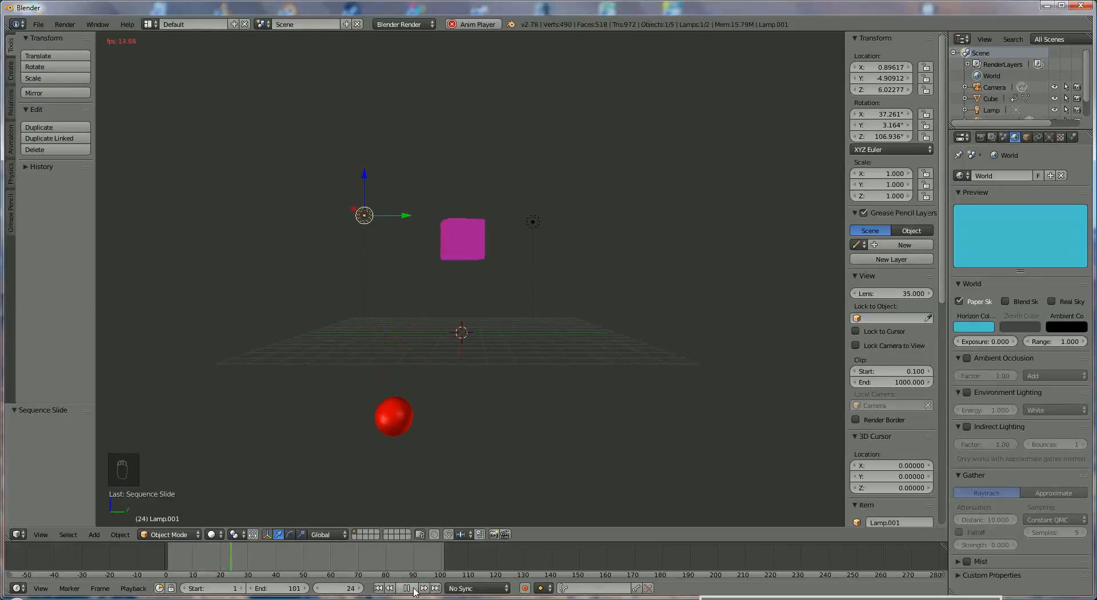
{"action": "left_click", "coordinate": [413, 589]}
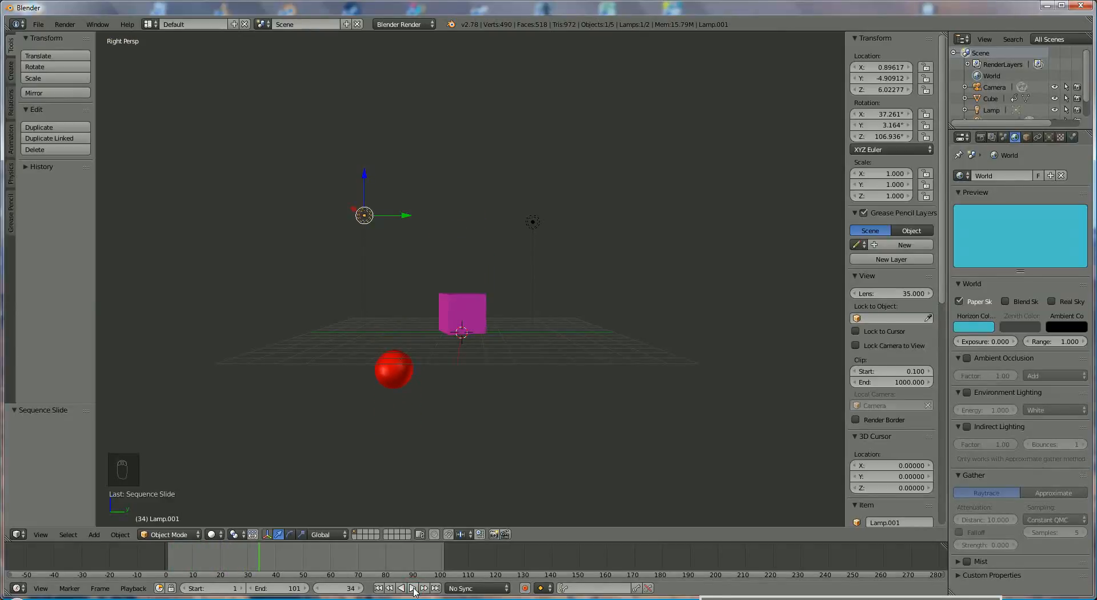
{"action": "left_click", "coordinate": [379, 588]}
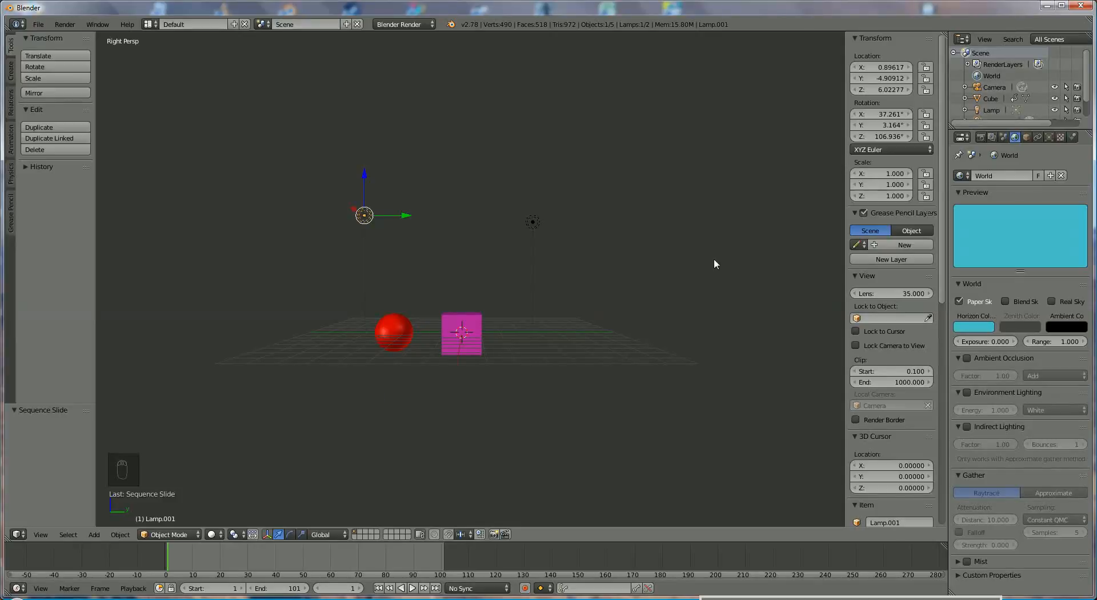
Set the render output format to H.264 and the encoding's audio codec to MP3.
{"action": "left_click", "coordinate": [981, 137]}
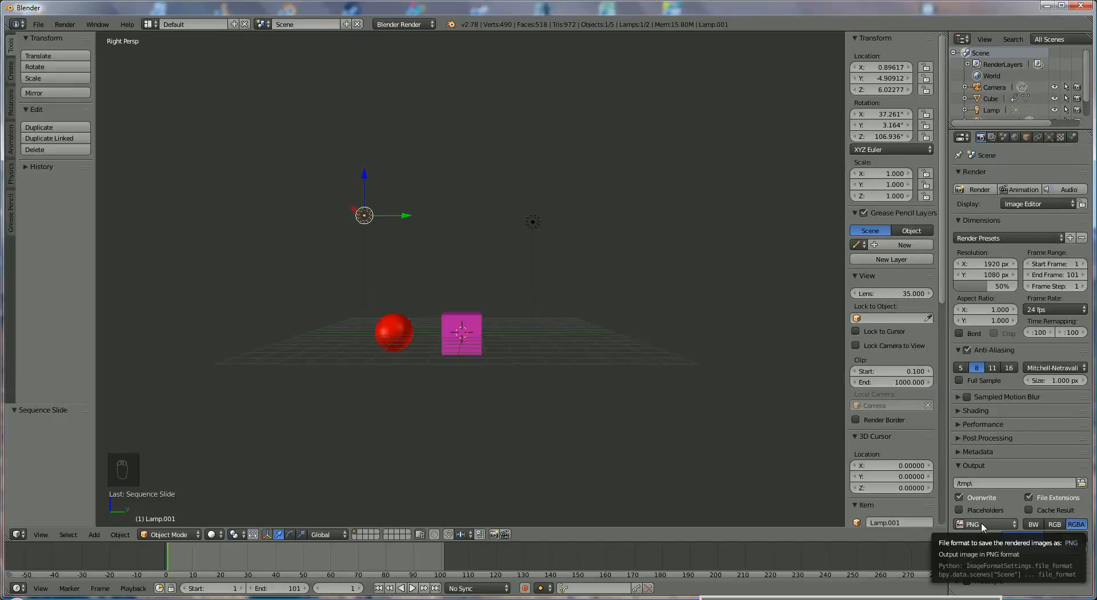
{"action": "left_click", "coordinate": [984, 525]}
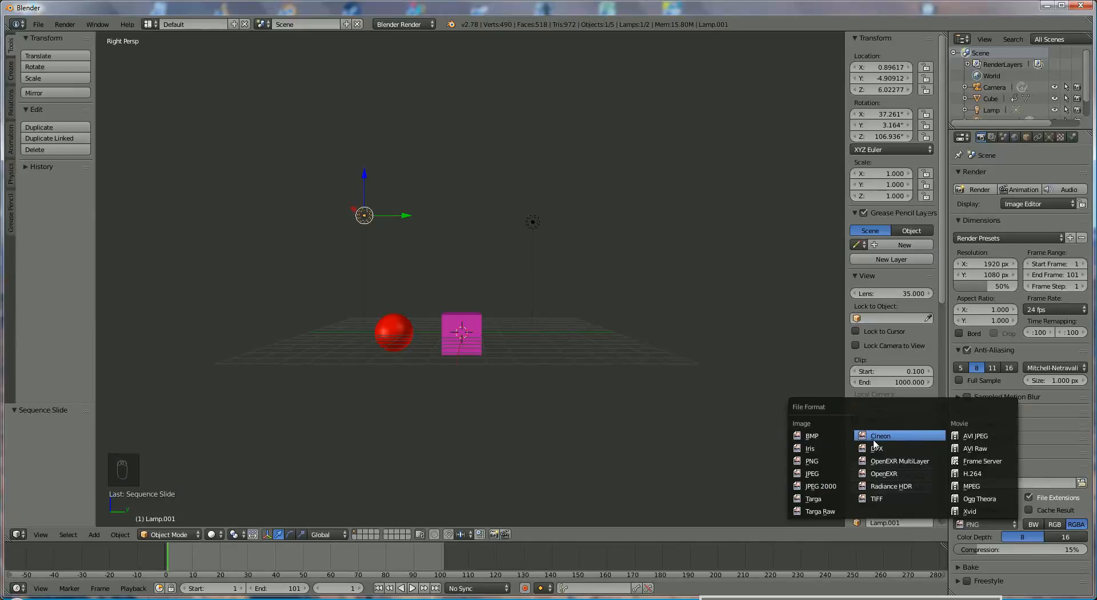
{"action": "left_click", "coordinate": [978, 474]}
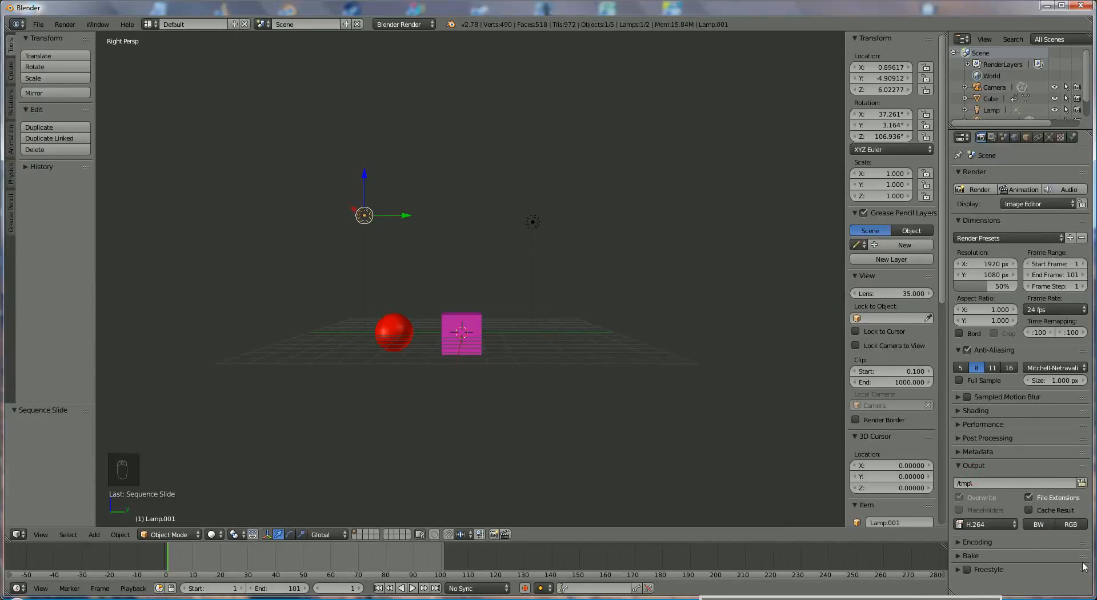
{"action": "left_click", "coordinate": [962, 546]}
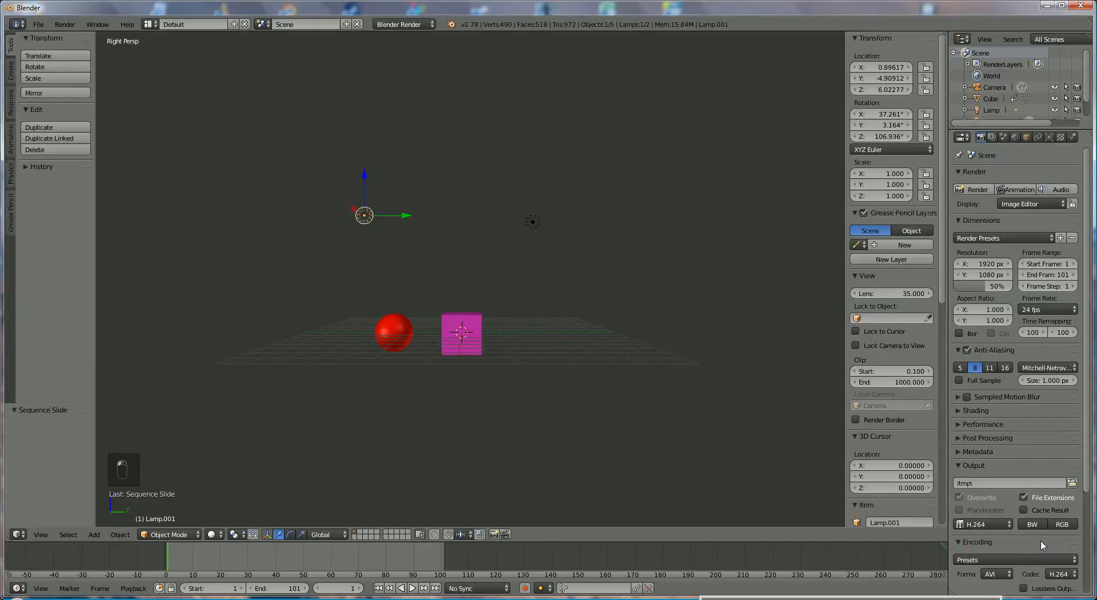
{"action": "scroll", "coordinate": [1043, 546], "scroll_direction": "down", "scroll_amount": 4}
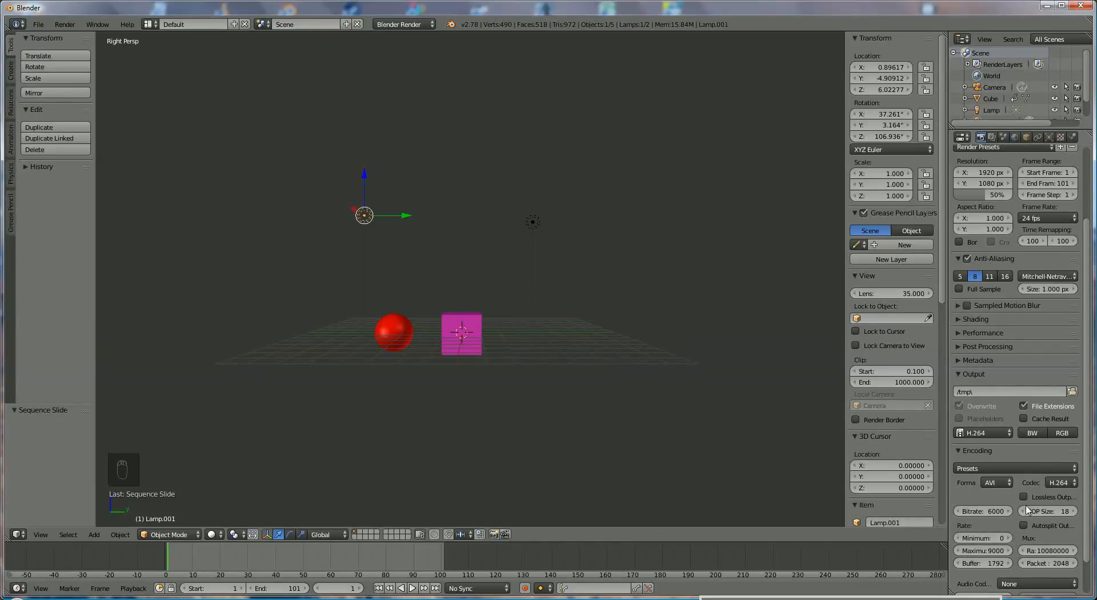
{"action": "scroll", "coordinate": [1046, 514], "scroll_direction": "down", "scroll_amount": 2}
{"action": "left_click", "coordinate": [1036, 544]}
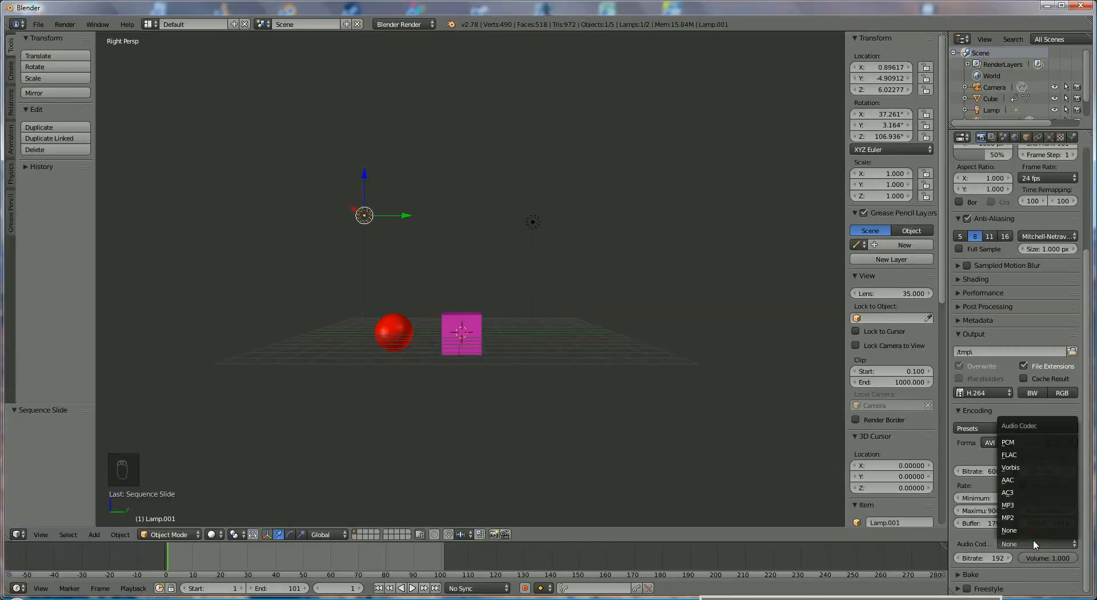
{"action": "left_click", "coordinate": [1014, 505]}
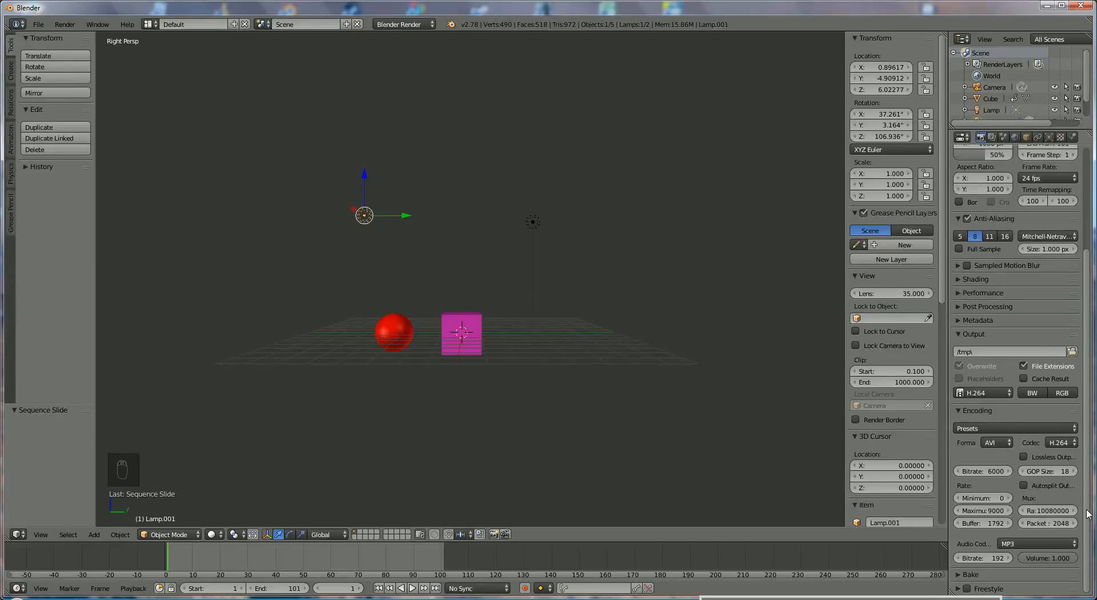
Render the full animation to the output folder.
{"action": "scroll", "coordinate": [1093, 400], "scroll_direction": "up", "scroll_amount": 5}
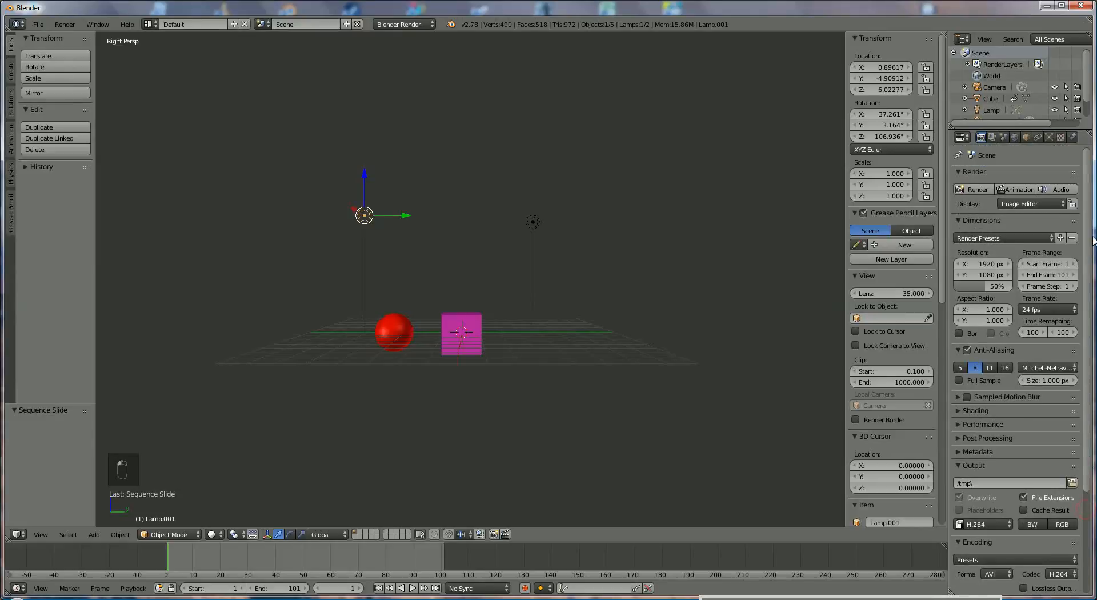
{"action": "left_click", "coordinate": [1021, 191]}
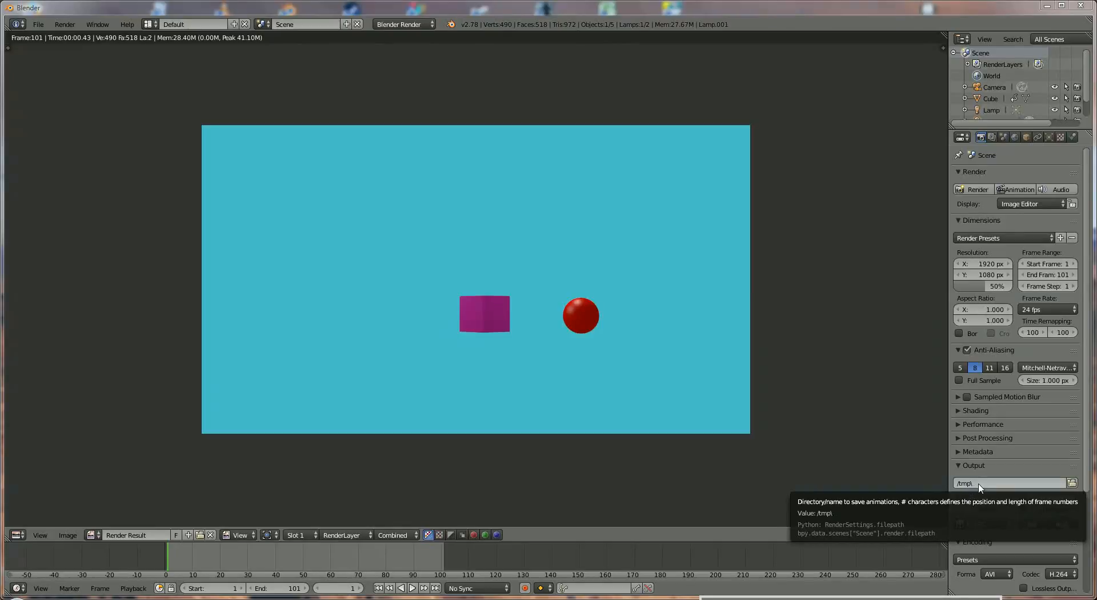
Play the rendered animation, move the player window over the render result, and close it.
{"action": "left_click", "coordinate": [64, 24]}
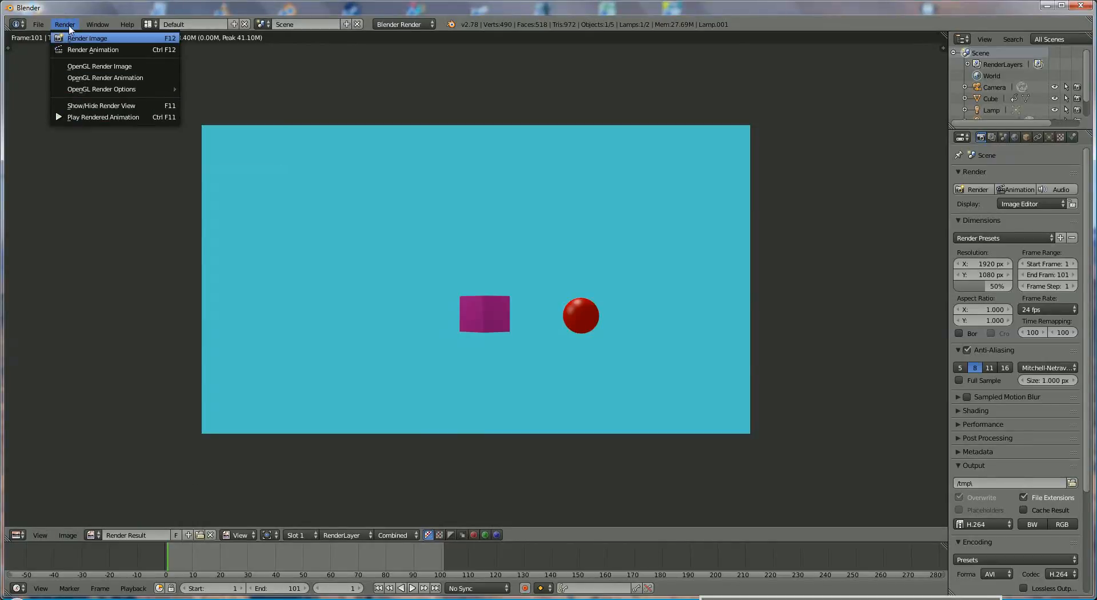
{"action": "left_click", "coordinate": [87, 117]}
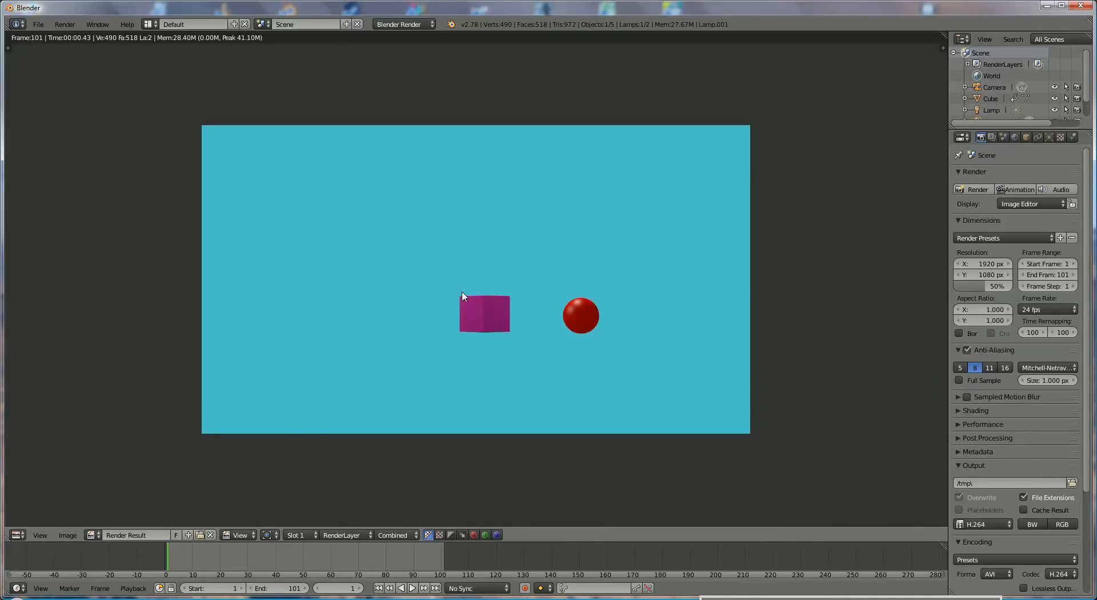
{"action": "key", "text": "ctrl+F11"}
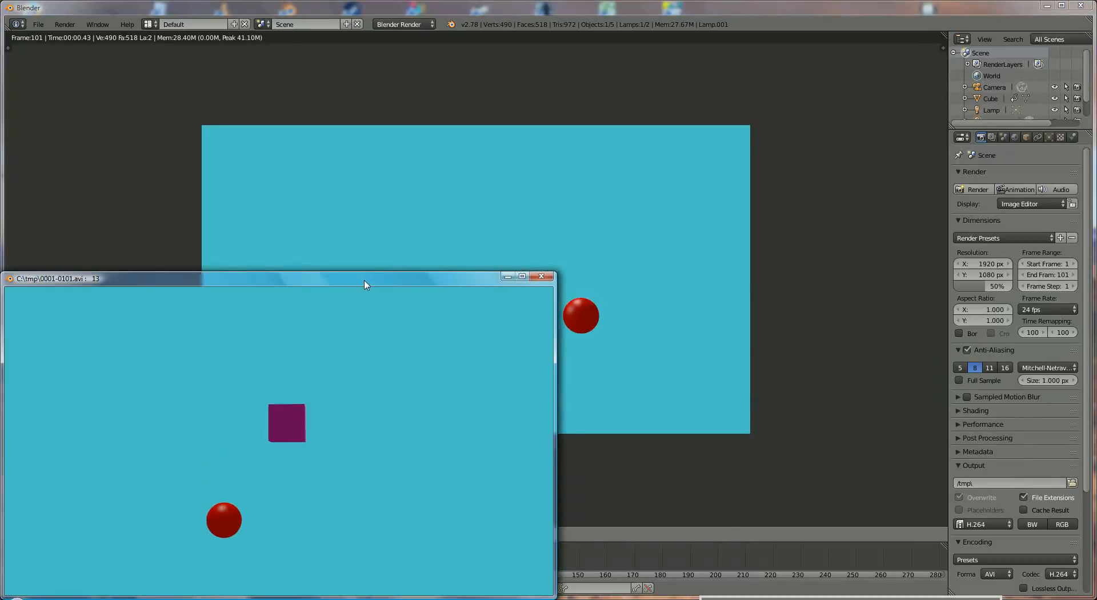
{"action": "left_click_drag", "start_coordinate": [368, 285], "coordinate": [562, 141]}
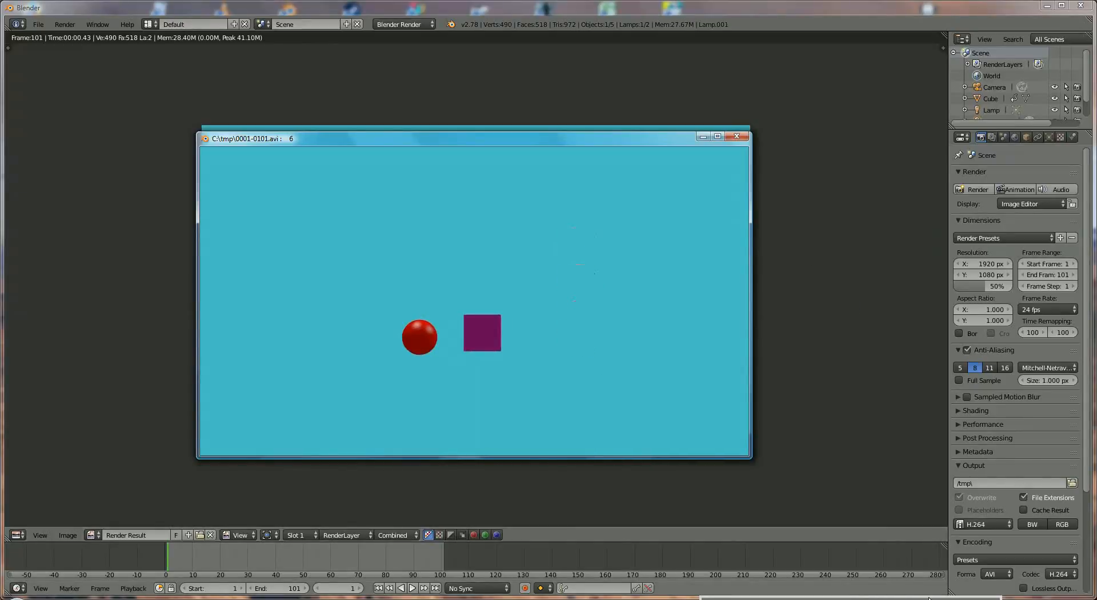
{"action": "key", "text": "Escape"}
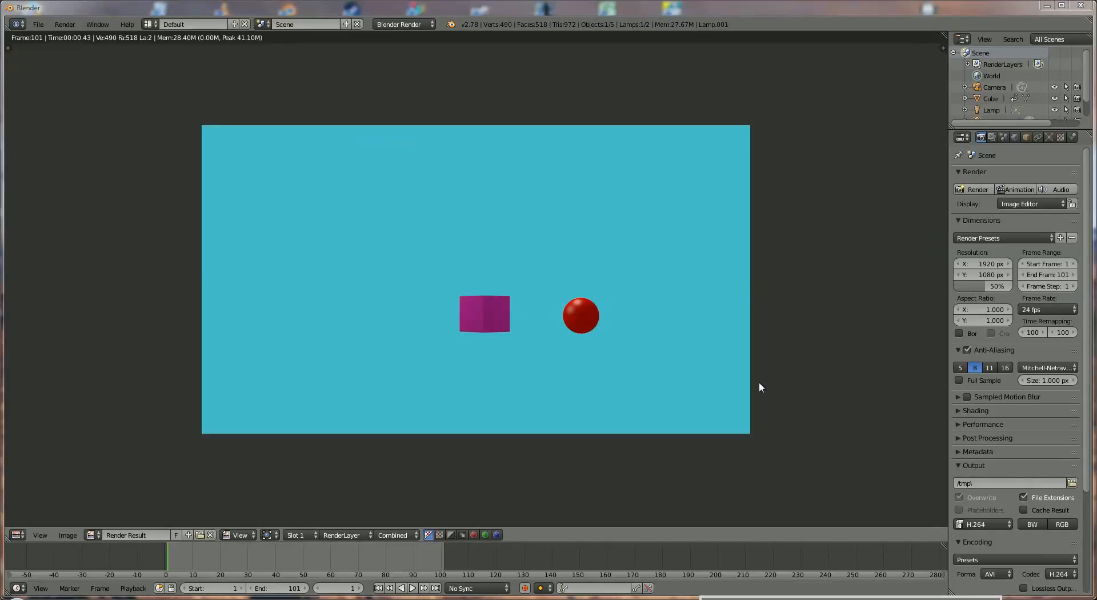